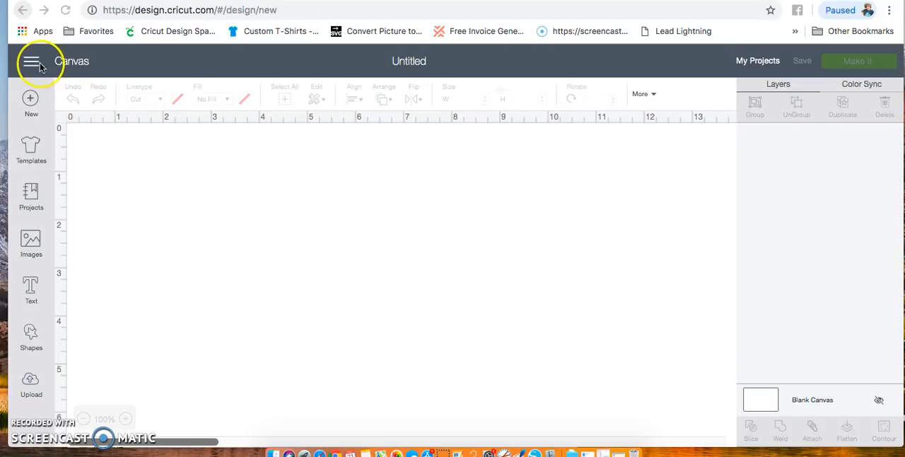
- Switch the canvas grid to Full Grid and back to No Grid in the Design Space settings
click(32, 63)
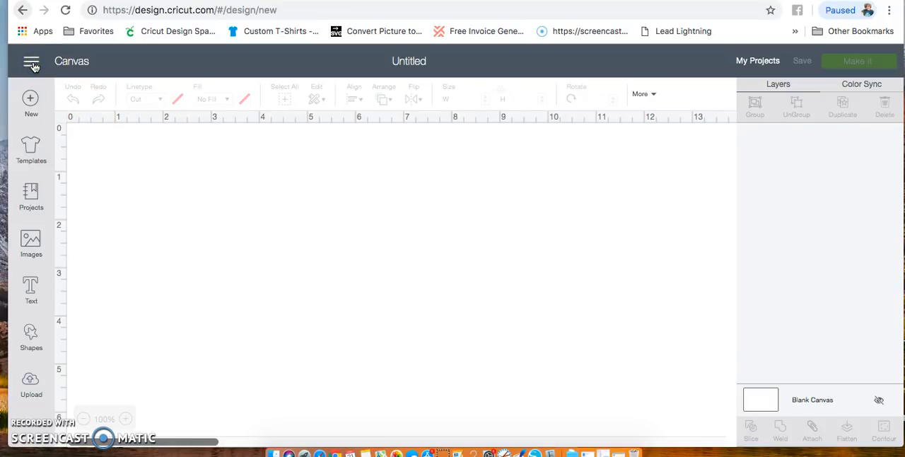
click(32, 65)
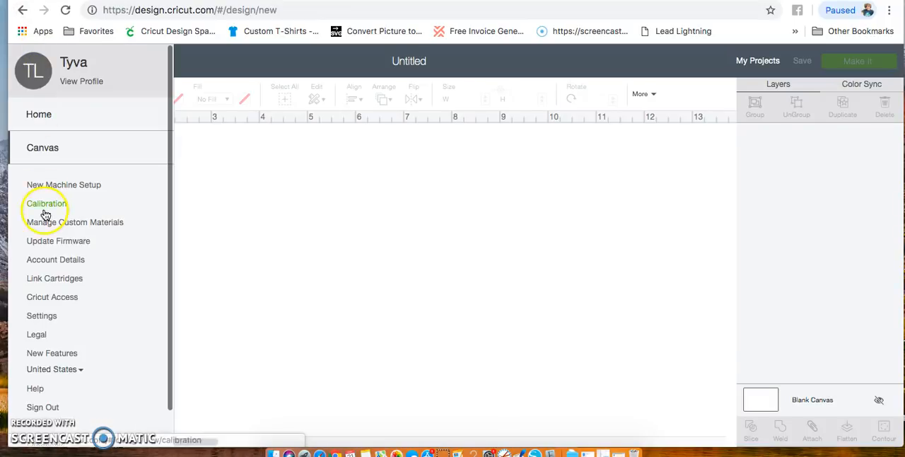
click(41, 317)
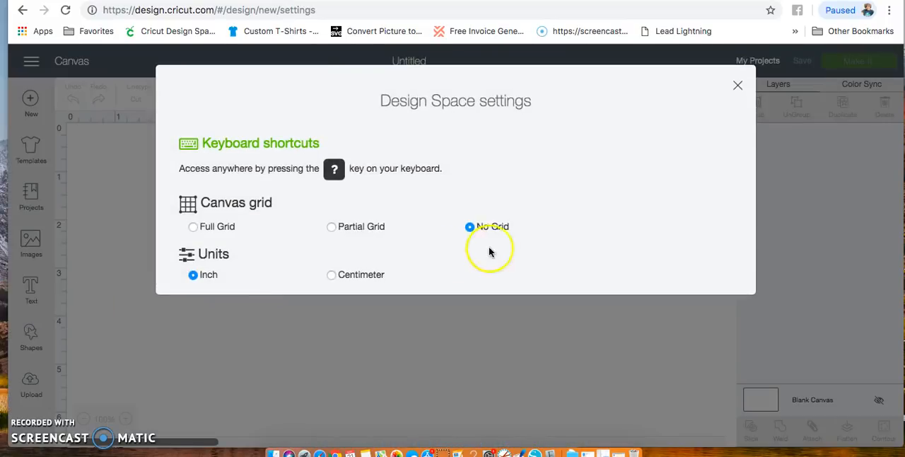
click(194, 228)
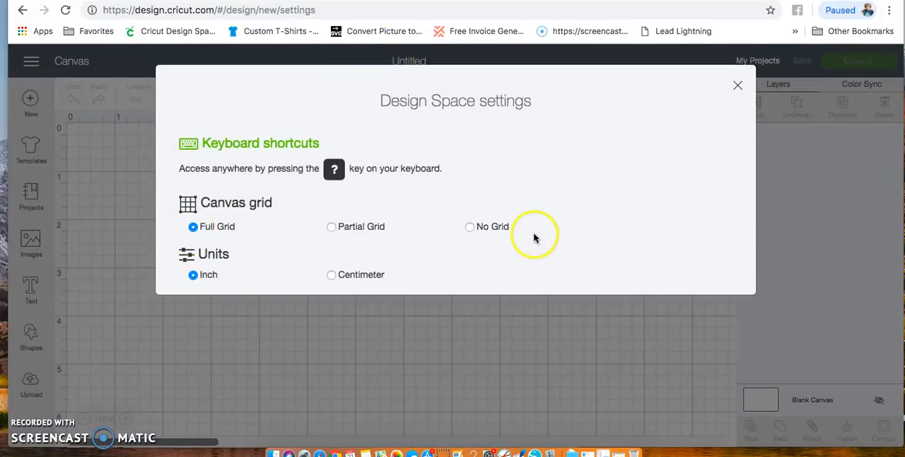
click(471, 227)
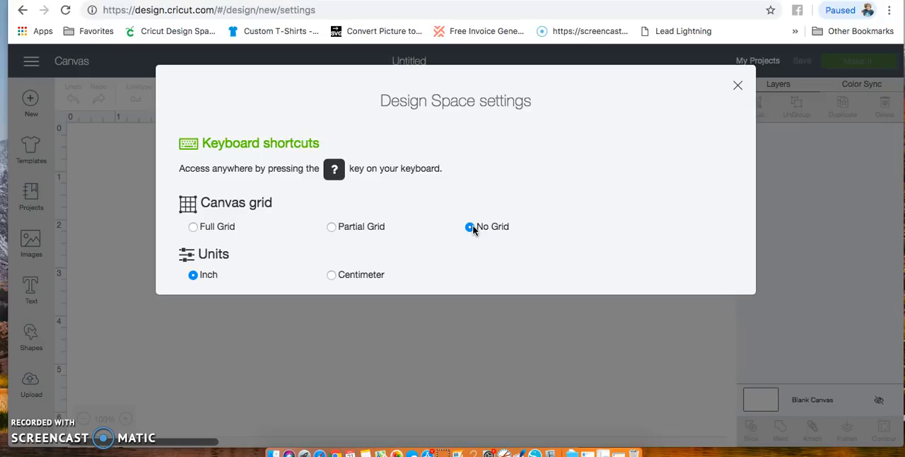
click(738, 86)
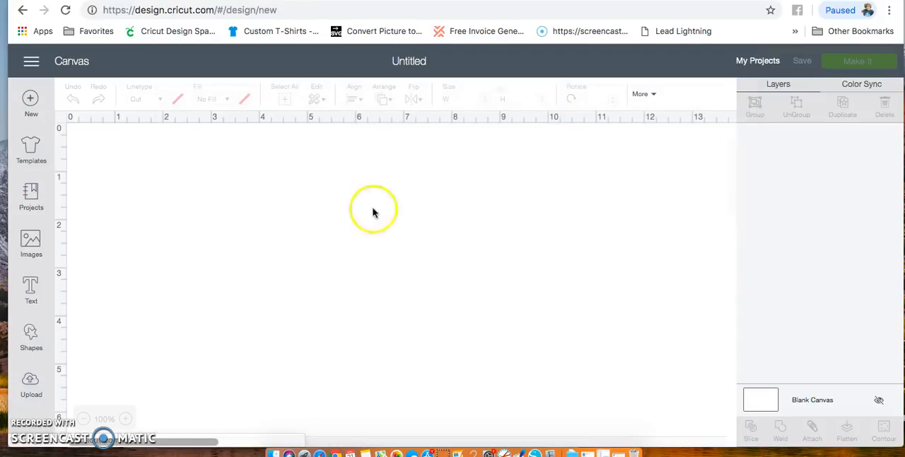
- Upload the black Birthday Squad screenshot ending in 10.02 AM from the Desktop, using the Simple image type
click(31, 380)
click(276, 256)
click(499, 253)
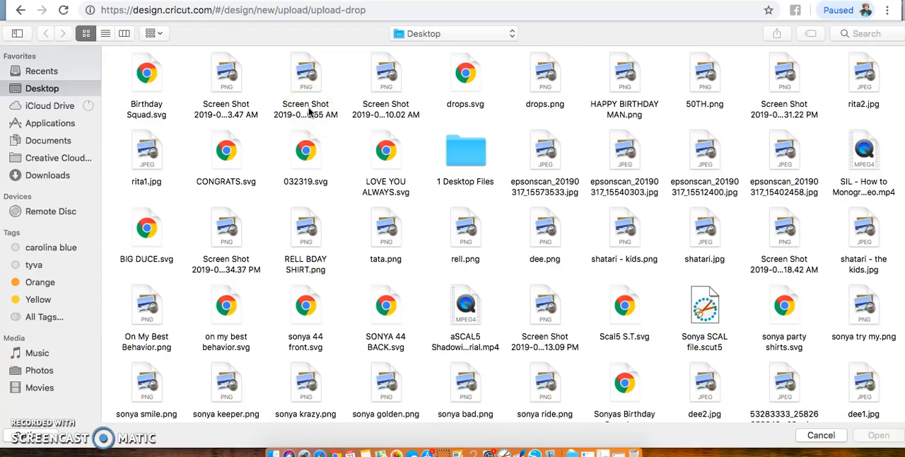
click(386, 74)
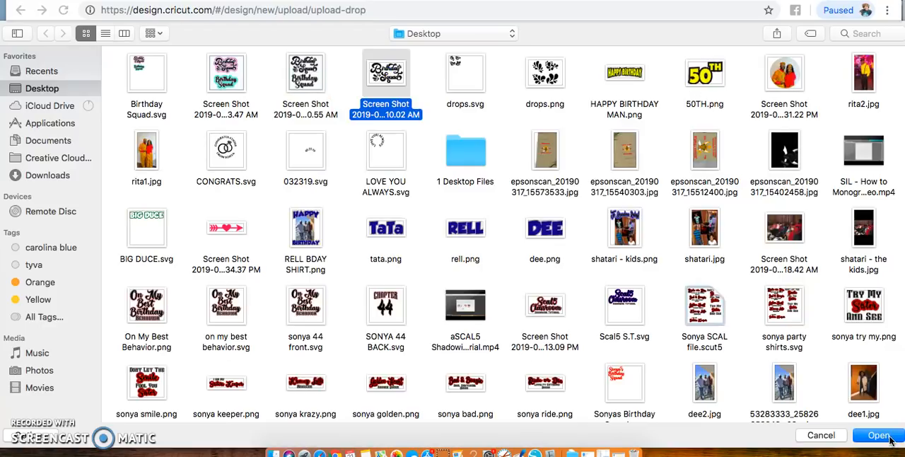
click(385, 74)
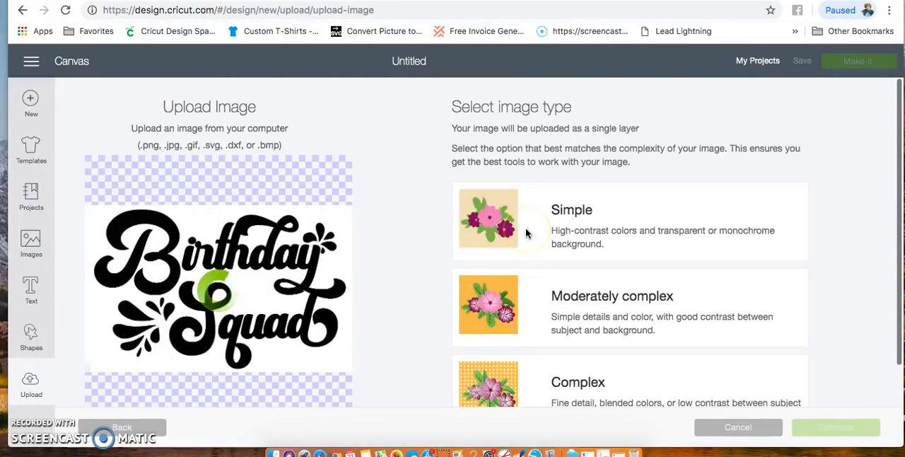
click(566, 231)
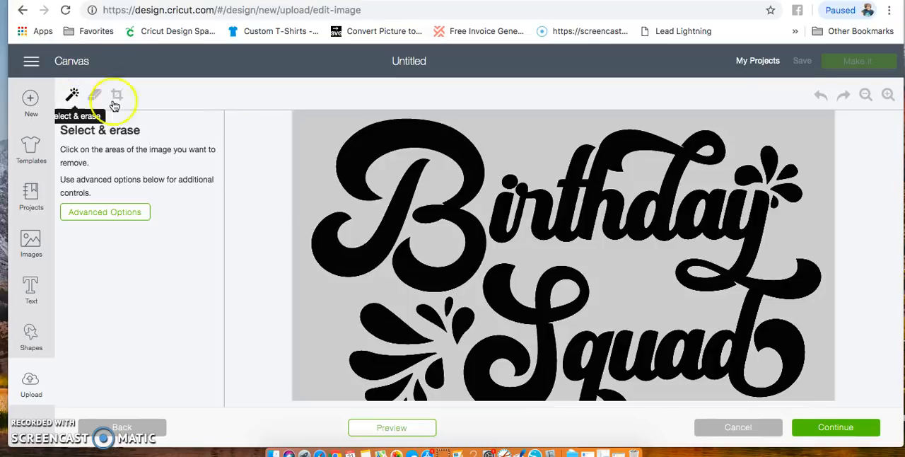
- Erase the background around the Birthday Squad lettering and inside its enclosed letter areas, and accept the cleaned image
click(312, 130)
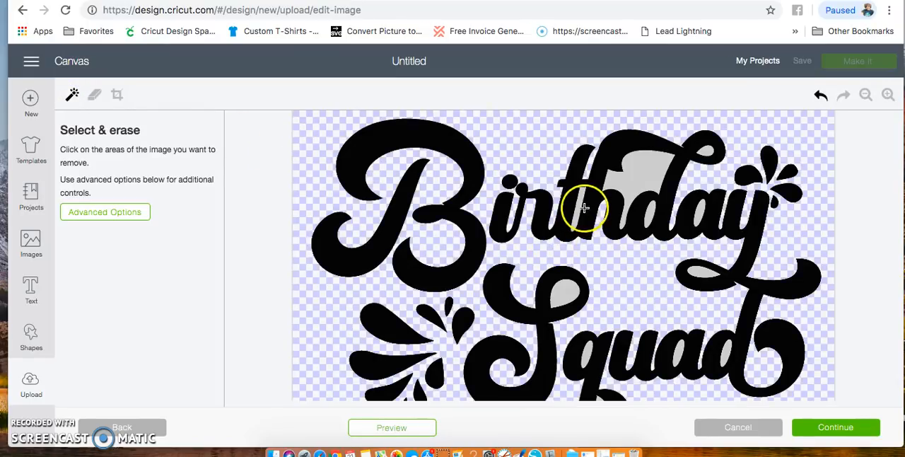
click(633, 174)
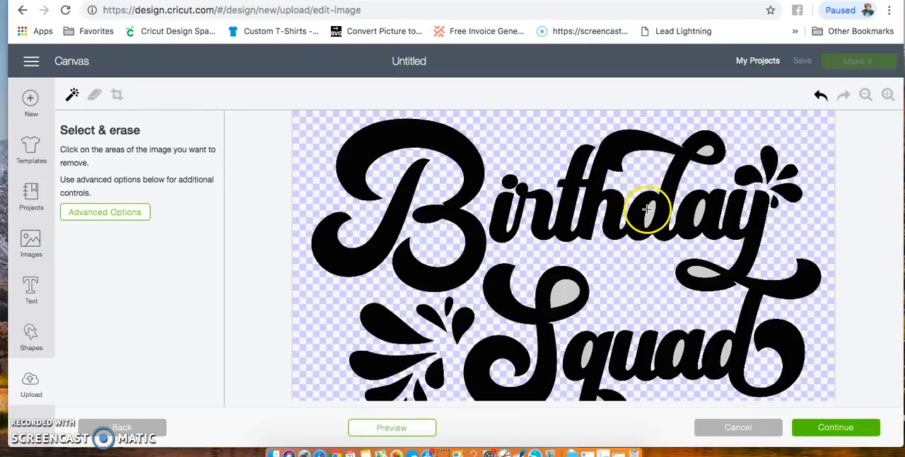
click(701, 212)
click(699, 270)
scroll(699, 269, down, 1)
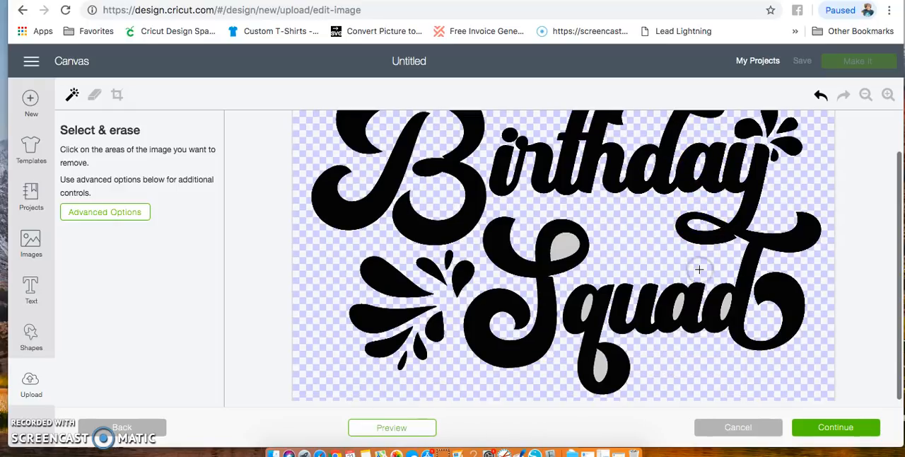
click(606, 362)
click(677, 305)
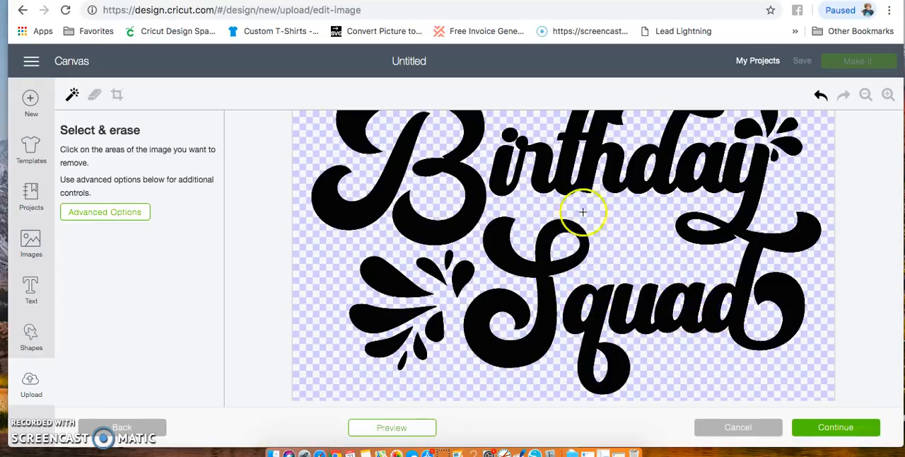
click(822, 430)
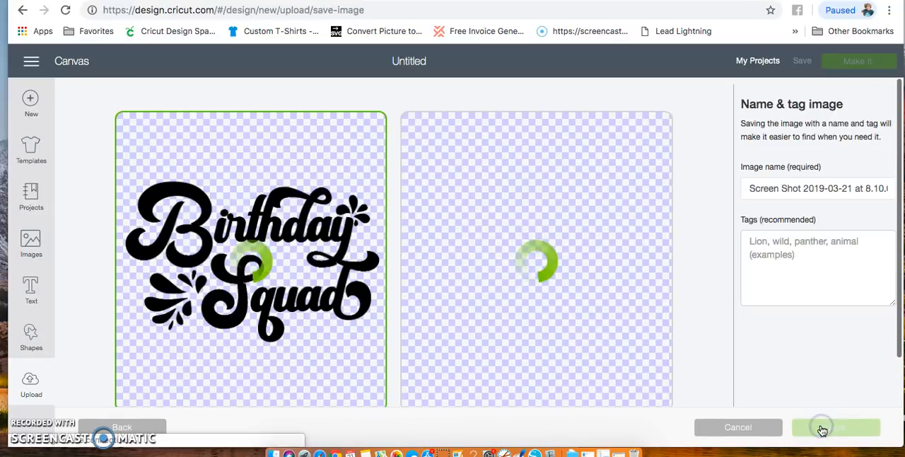
- Name the uploaded image Birthday Squad and save it as a Cut image
click(514, 136)
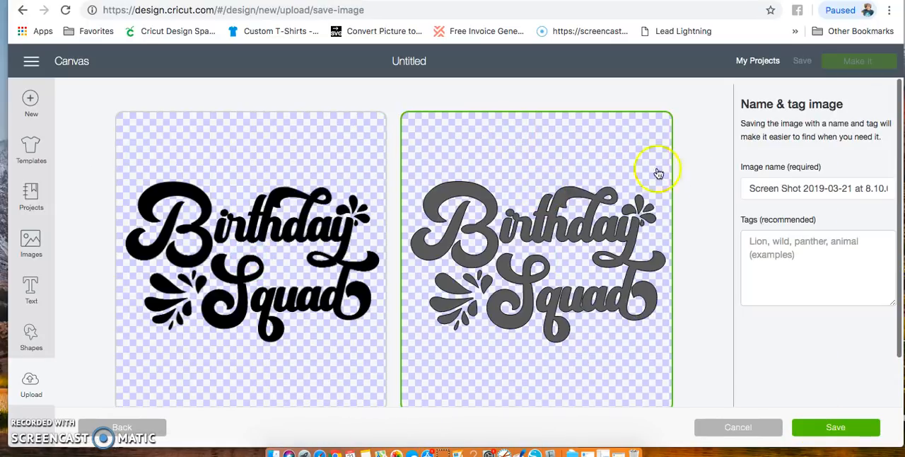
triple_click(785, 189)
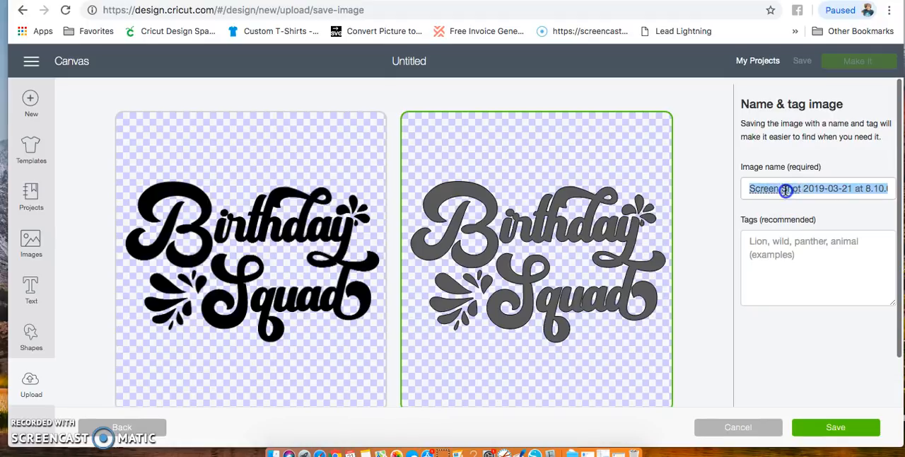
text(Birthday Squad)
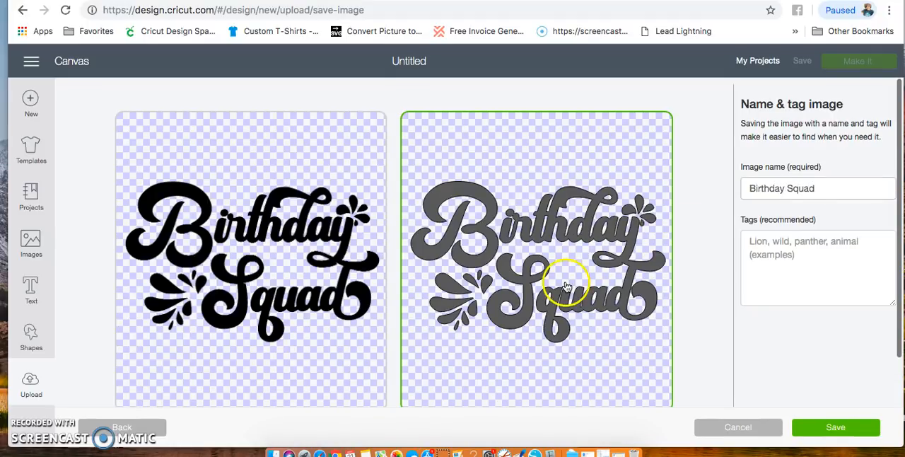
scroll(566, 282, down, 2)
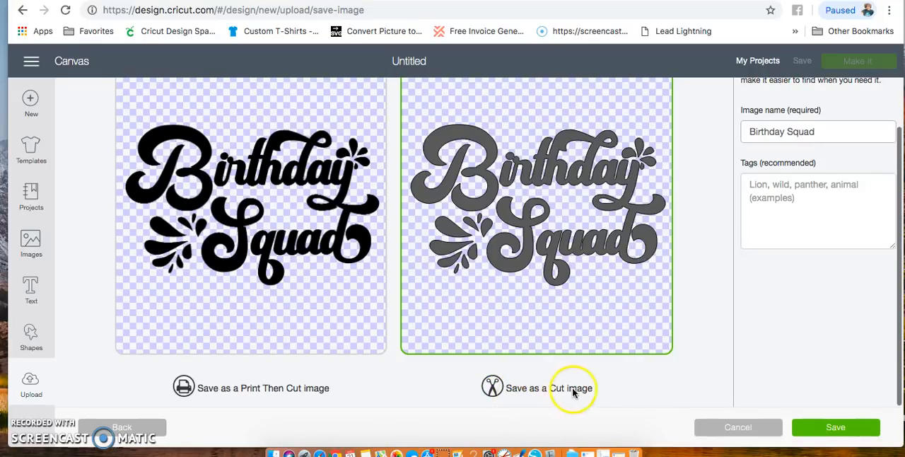
click(843, 432)
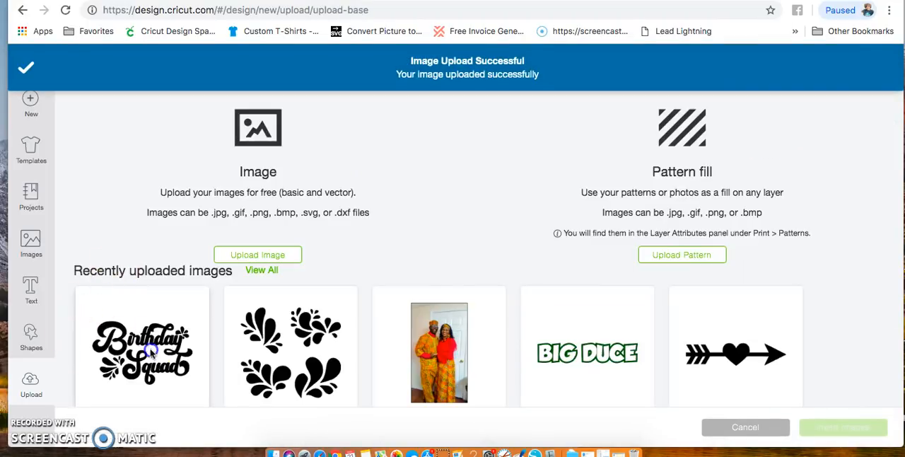
- Insert the uploaded Birthday Squad cut image and reposition it near the middle of the canvas
click(107, 336)
click(851, 428)
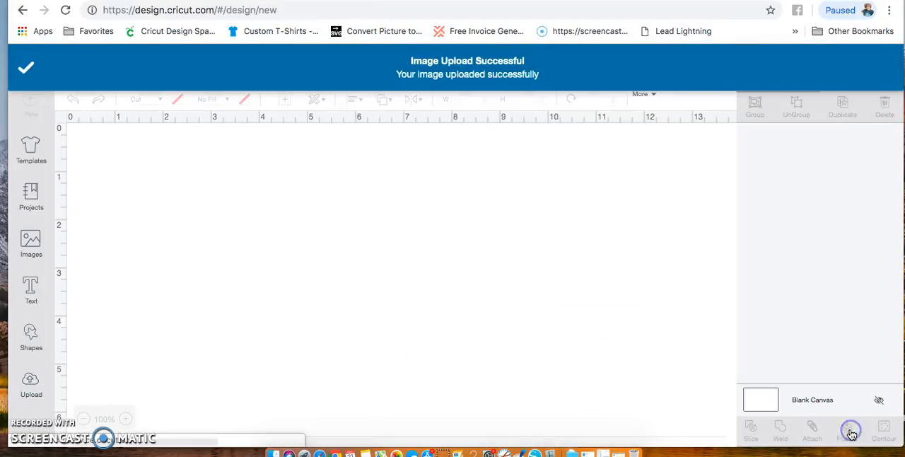
drag(318, 276, 425, 230)
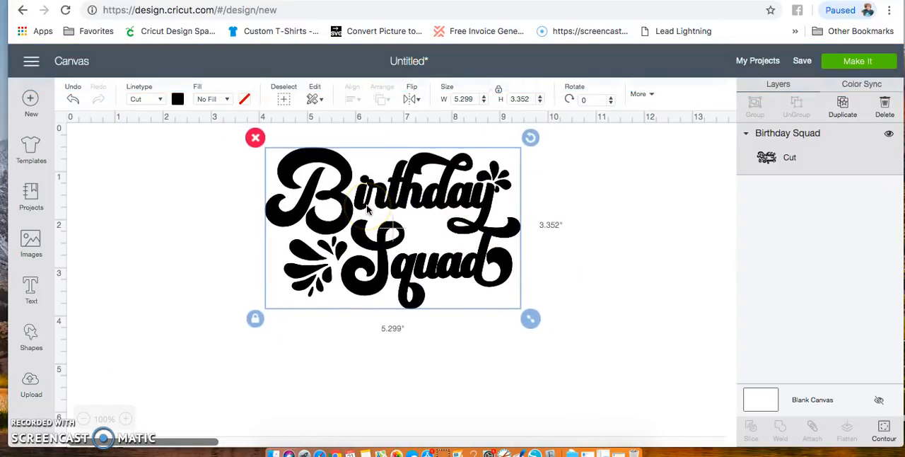
drag(441, 246, 429, 267)
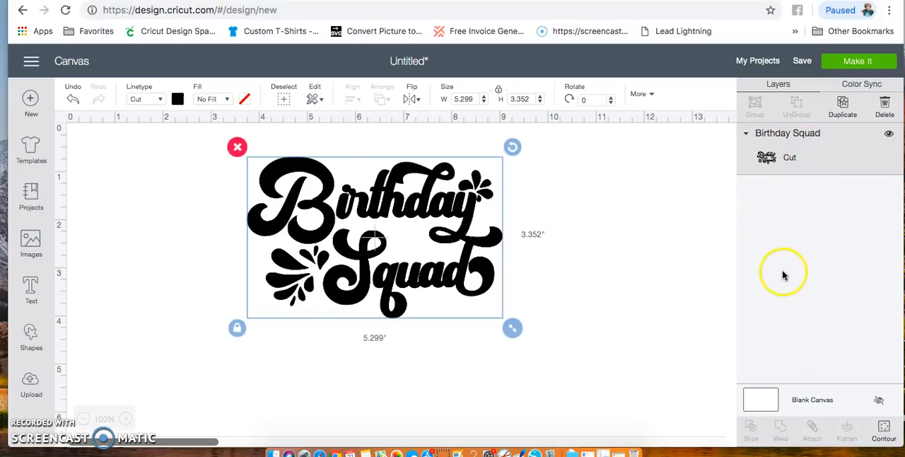
drag(400, 216, 385, 211)
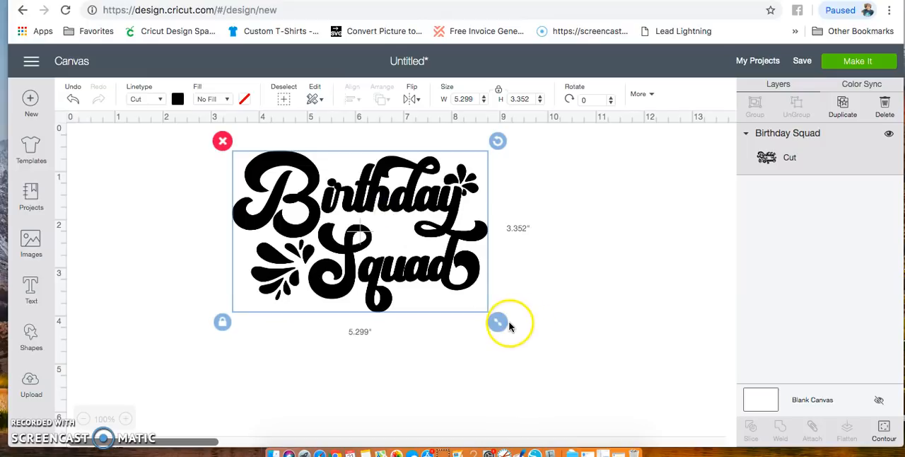
drag(419, 255, 477, 266)
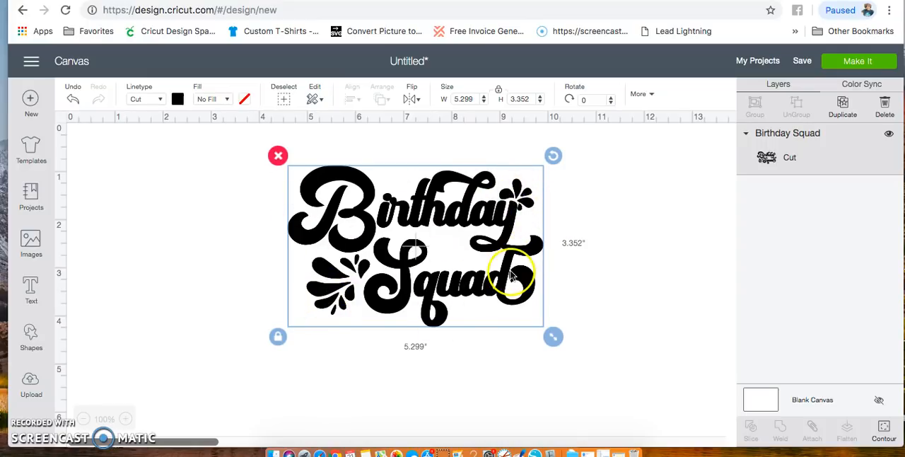
- Recolor the Birthday Squad image light purple and delete it from the canvas
click(178, 99)
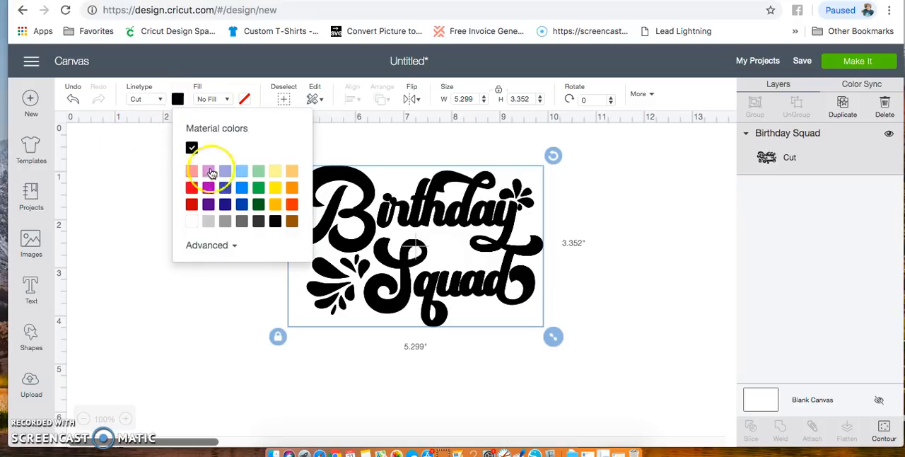
click(208, 174)
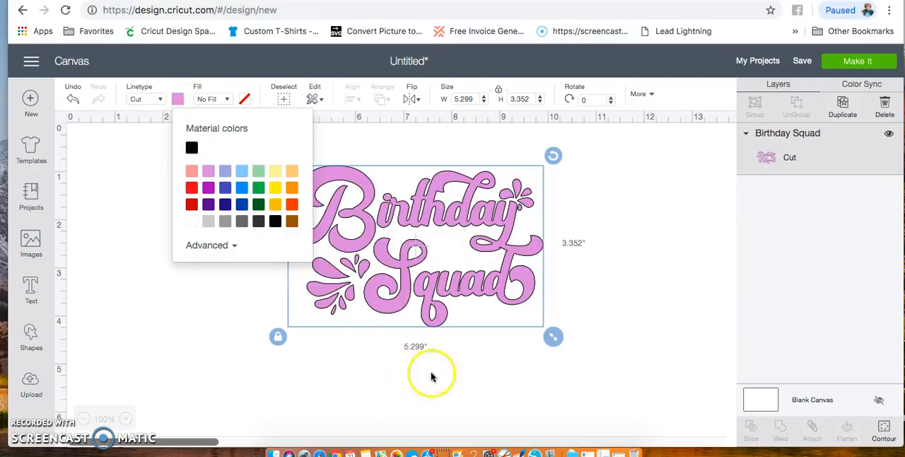
click(483, 386)
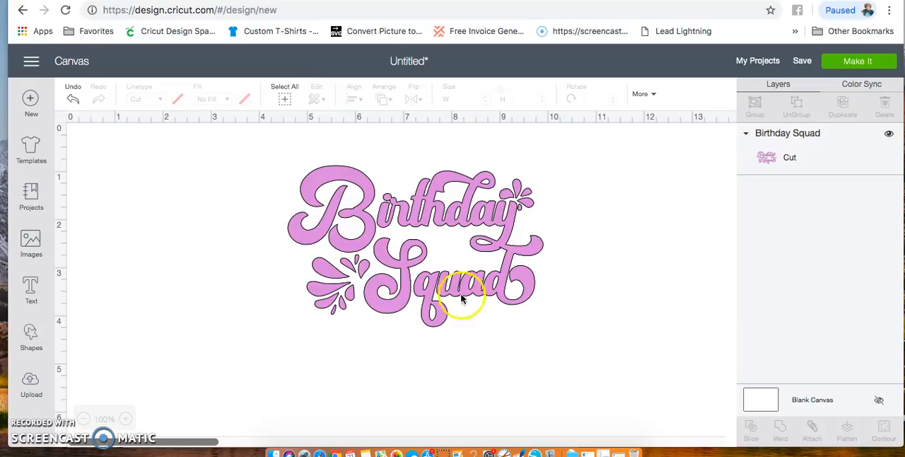
click(862, 152)
click(883, 106)
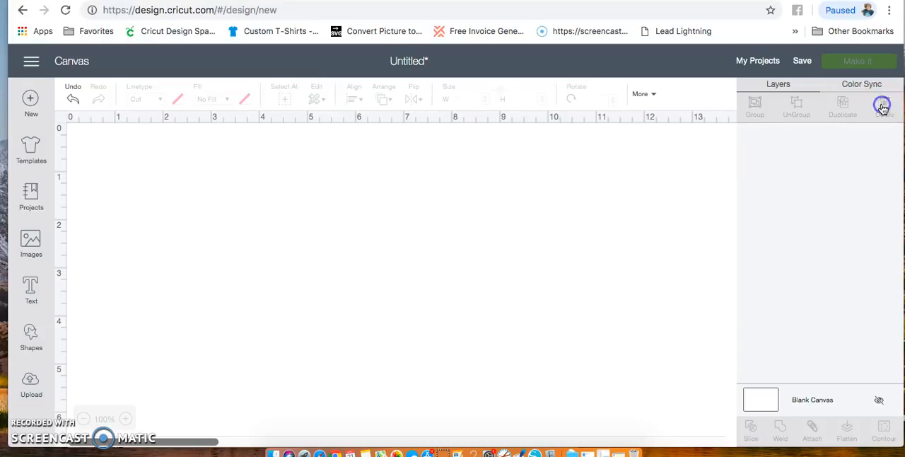
- Upload Birthday Squad.svg from the Desktop and save it under the image name Birthday Squad
click(31, 382)
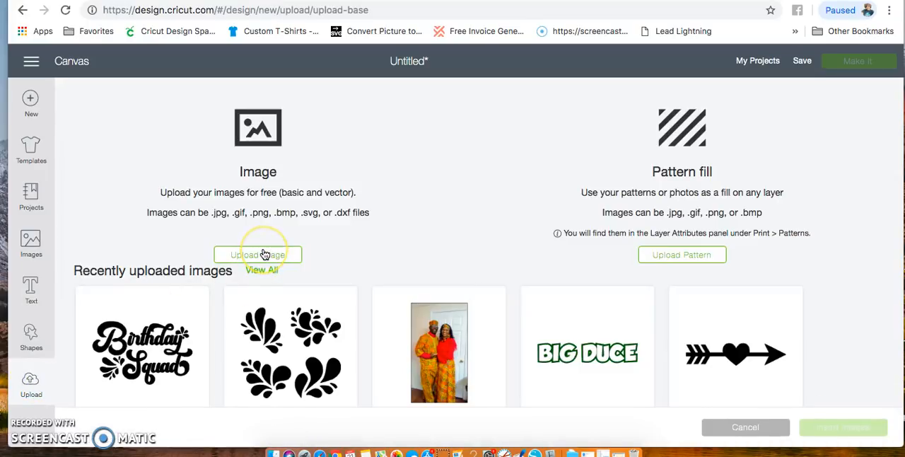
click(263, 254)
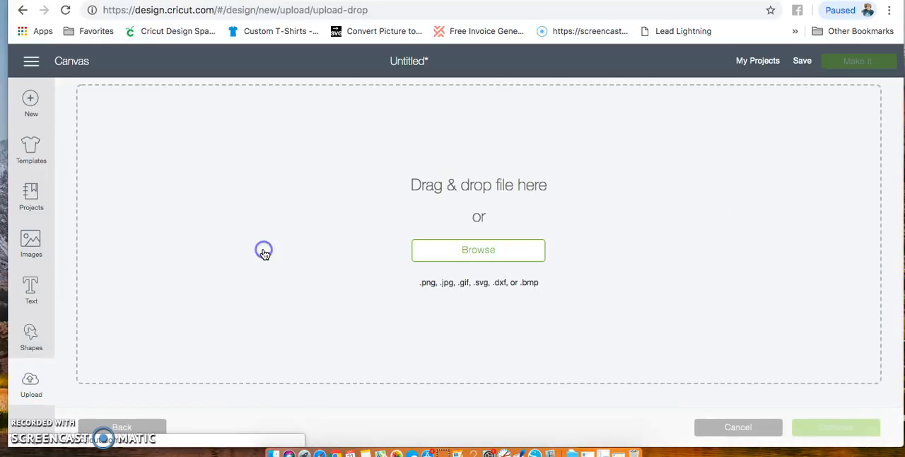
click(495, 252)
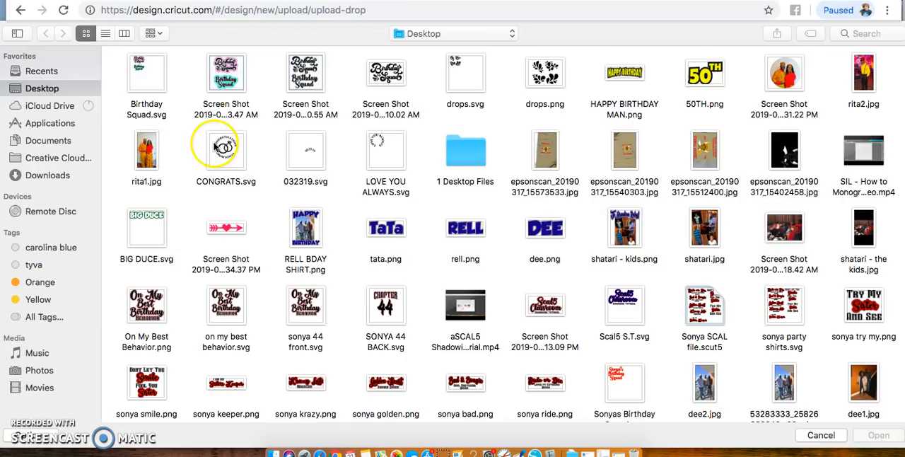
click(152, 88)
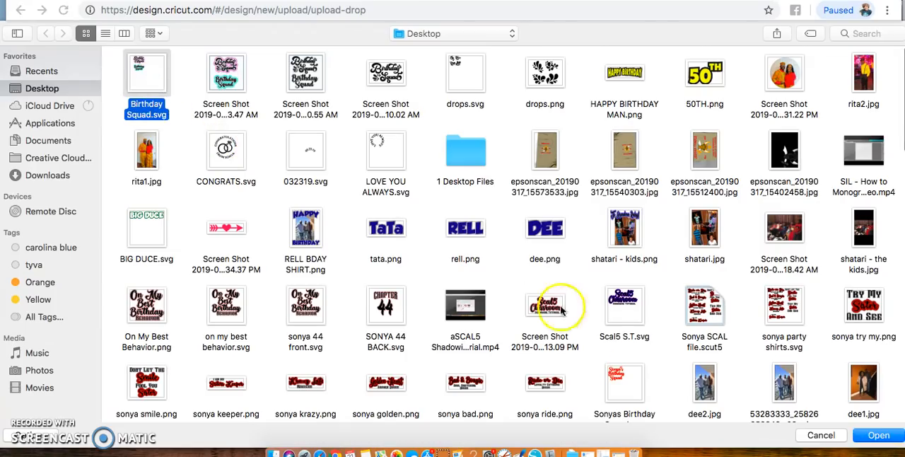
click(879, 435)
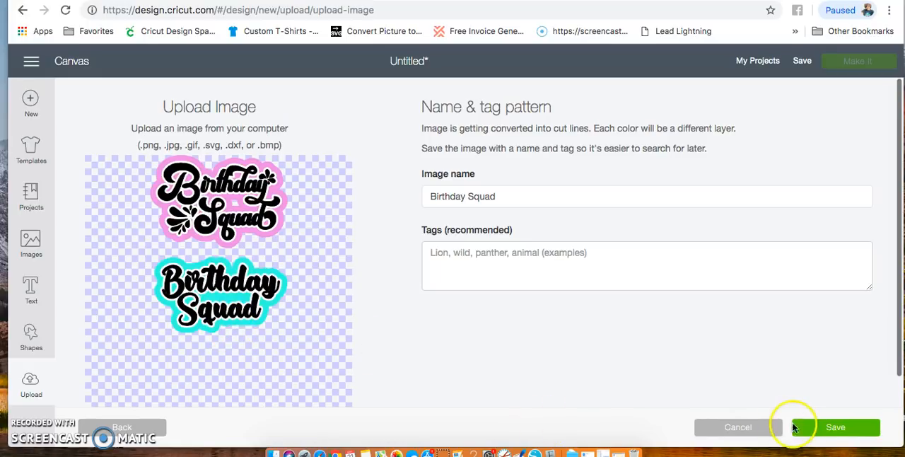
click(841, 433)
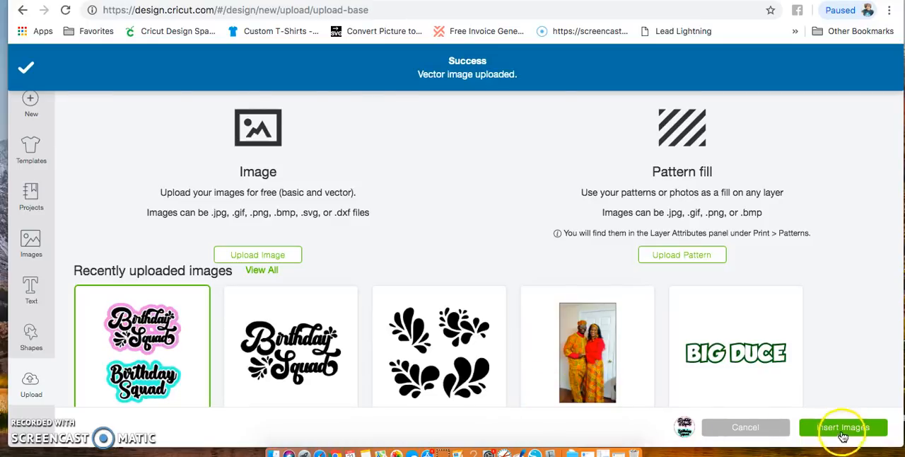
- Insert the uploaded multi-layer Birthday Squad image and move it to the upper-left area of the canvas
click(840, 427)
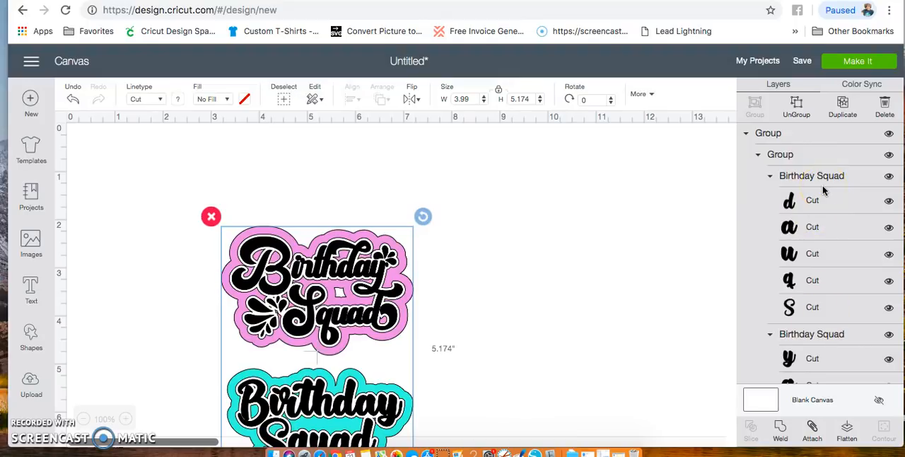
scroll(823, 188, down, 10)
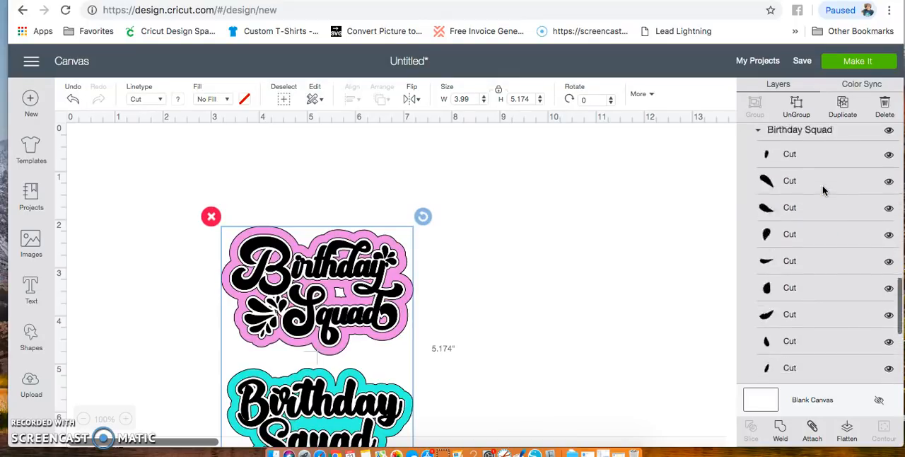
drag(332, 314, 229, 236)
scroll(822, 243, down, 10)
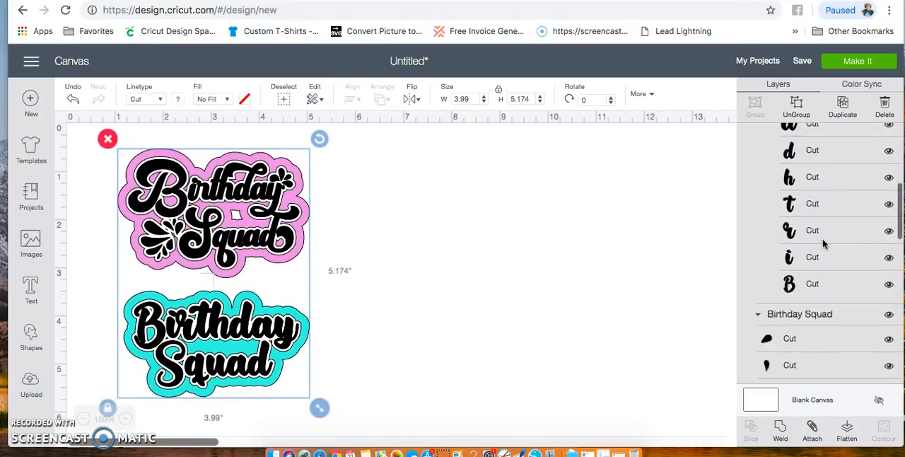
scroll(823, 238, up, 10)
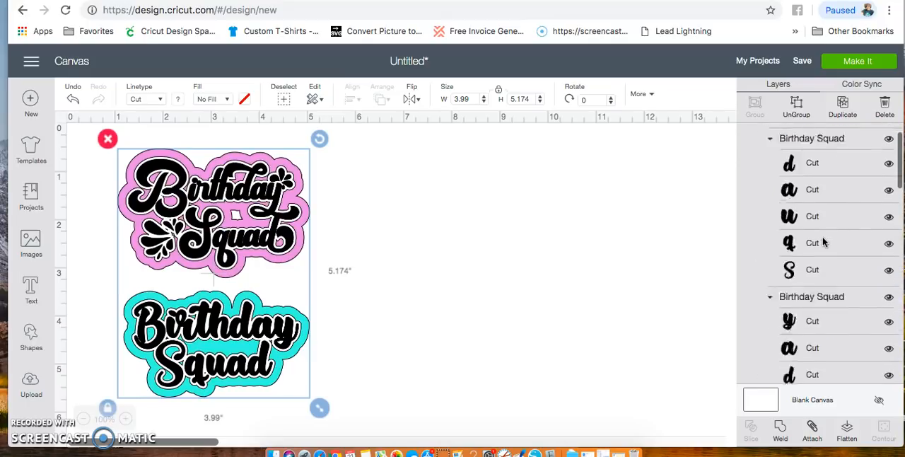
- Ungroup the Birthday Squad image and place the teal design beside the pink one
click(798, 104)
drag(347, 405, 94, 285)
drag(200, 377, 424, 236)
click(474, 357)
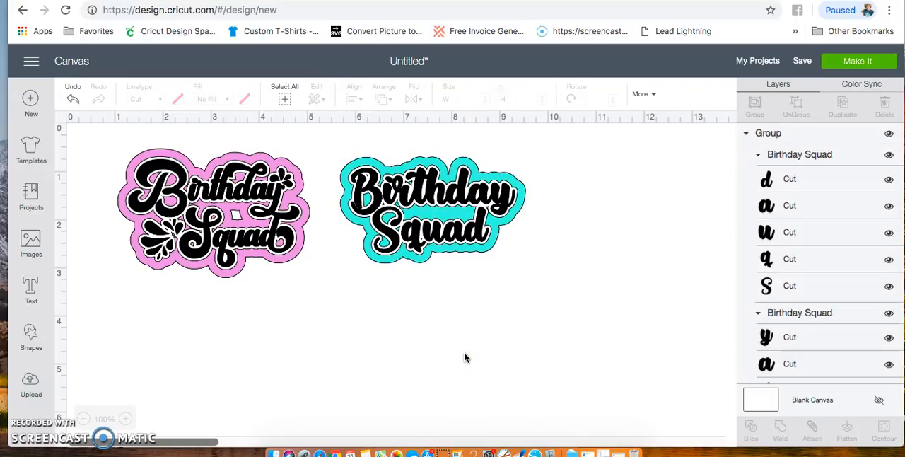
- Enlarge the pink and teal designs together, keeping them side by side across the visible canvas width
drag(90, 130, 538, 331)
drag(537, 289, 735, 417)
drag(600, 307, 558, 309)
drag(676, 345, 725, 378)
click(651, 397)
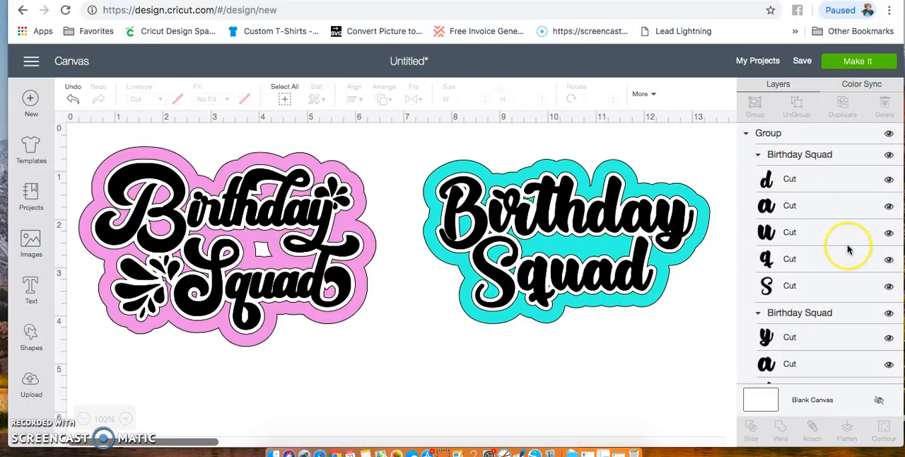
- Weld all the individual black letters of Birthday and Squad in the teal design into one shape
scroll(848, 249, down, 3)
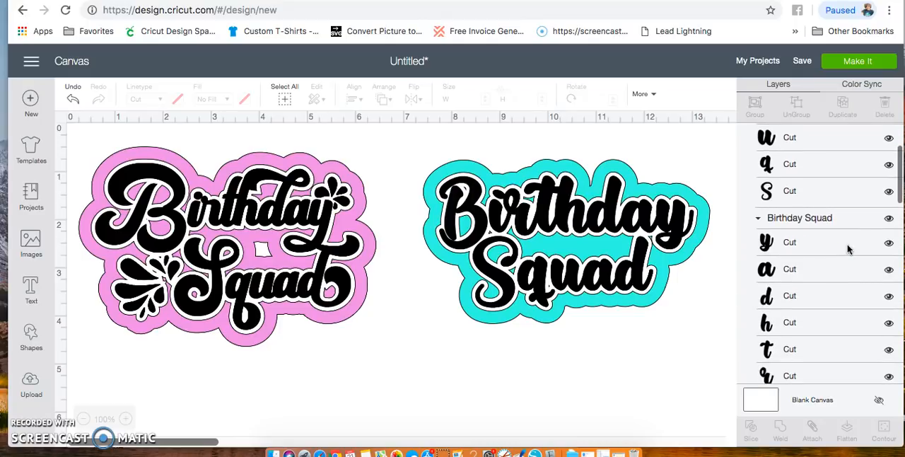
scroll(849, 249, down, 6)
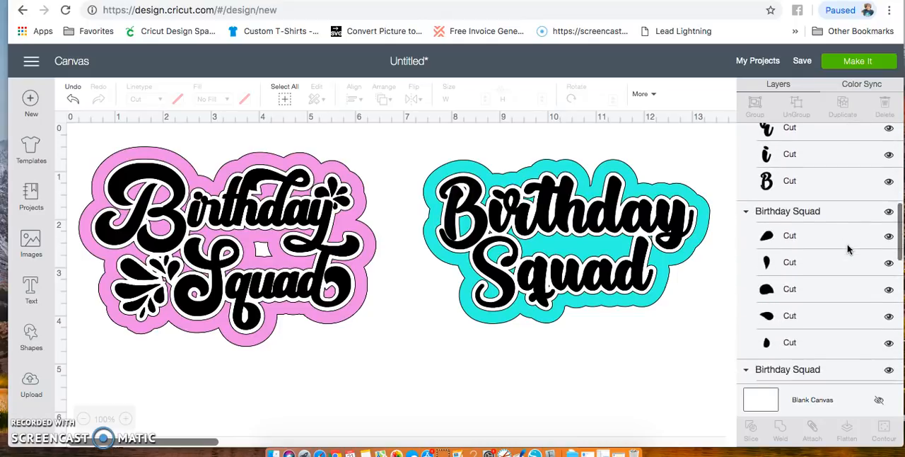
scroll(848, 248, up, 10)
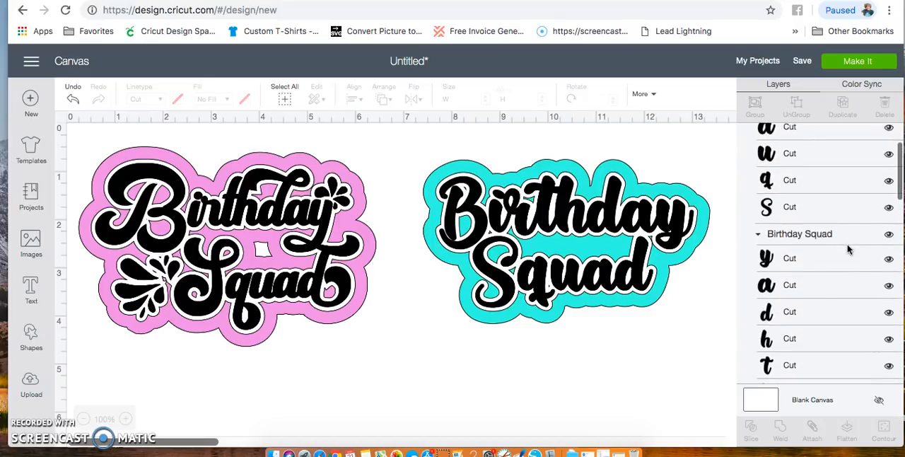
scroll(848, 249, up, 1)
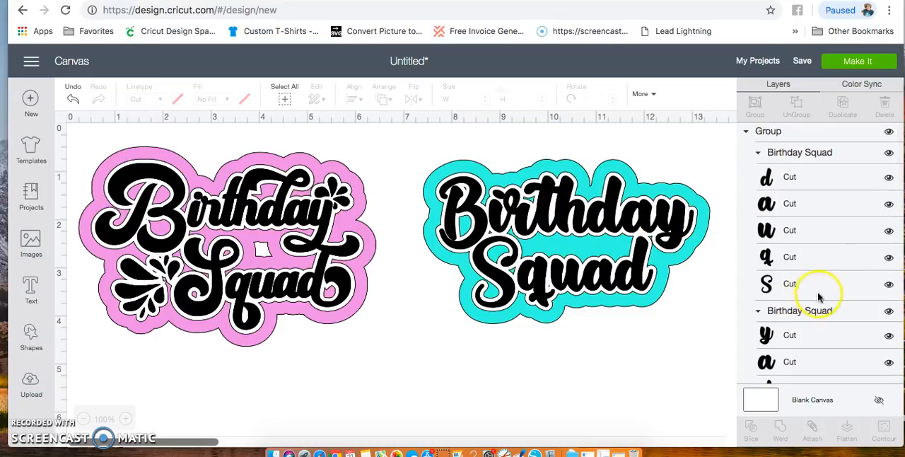
click(802, 180)
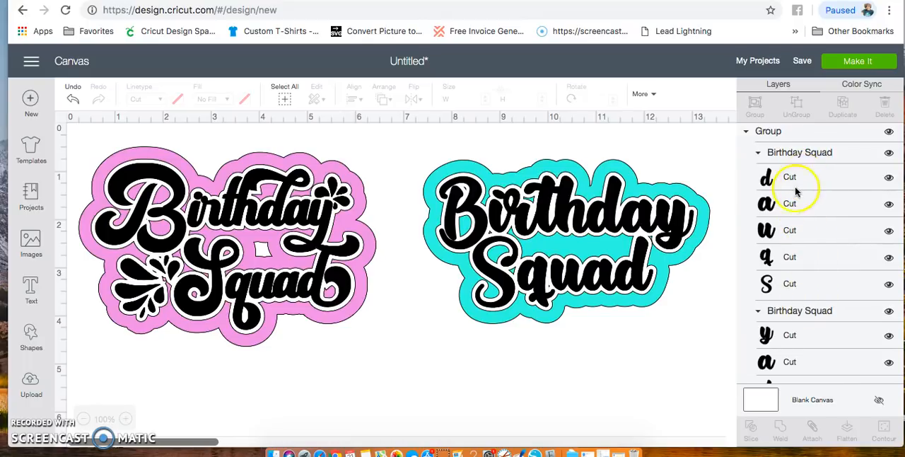
click(802, 179)
shift+click(801, 205)
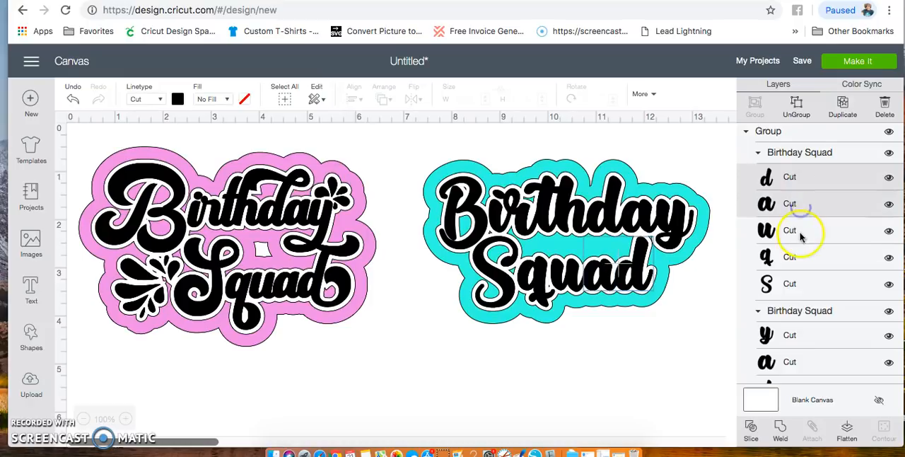
shift+click(802, 232)
shift+click(800, 259)
shift+click(802, 286)
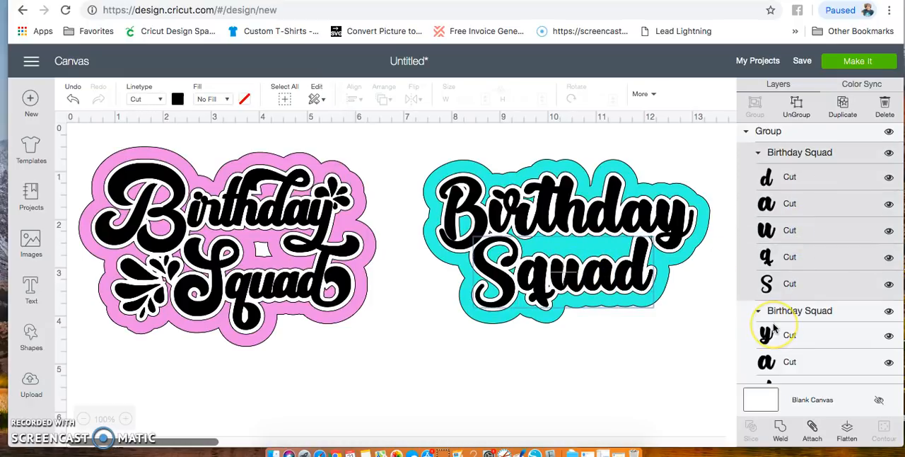
scroll(771, 322, down, 4)
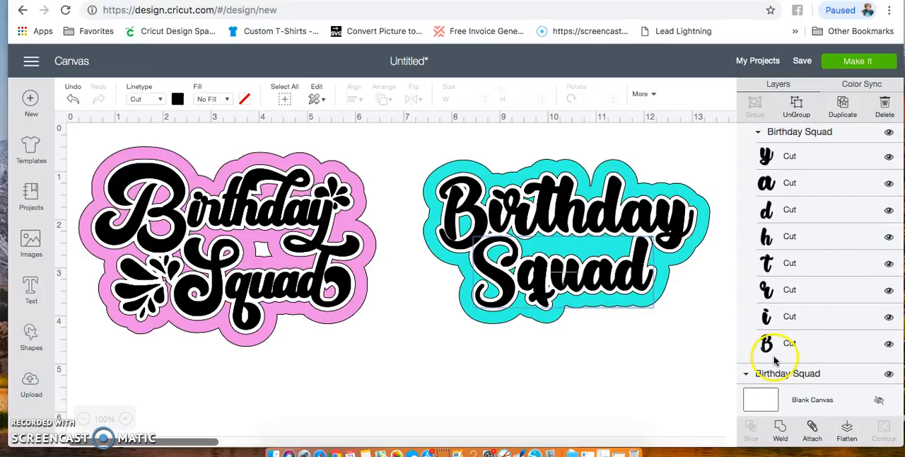
click(780, 349)
shift+click(783, 318)
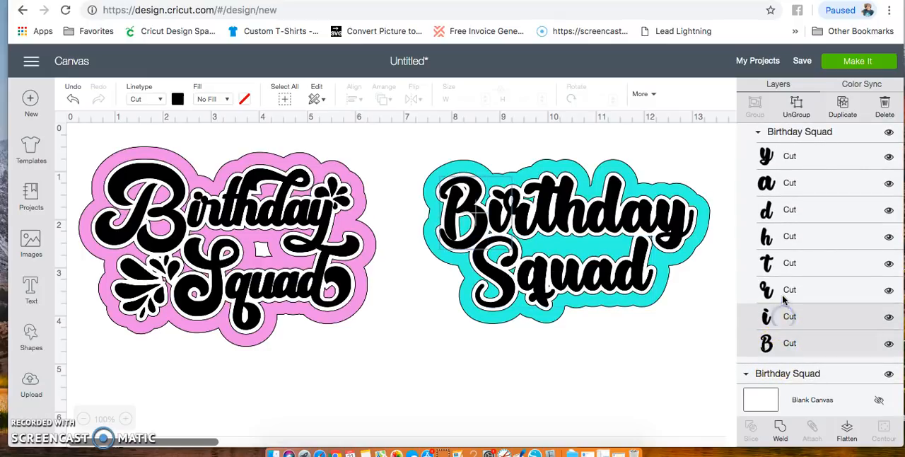
shift+click(784, 290)
shift+click(783, 263)
shift+click(784, 237)
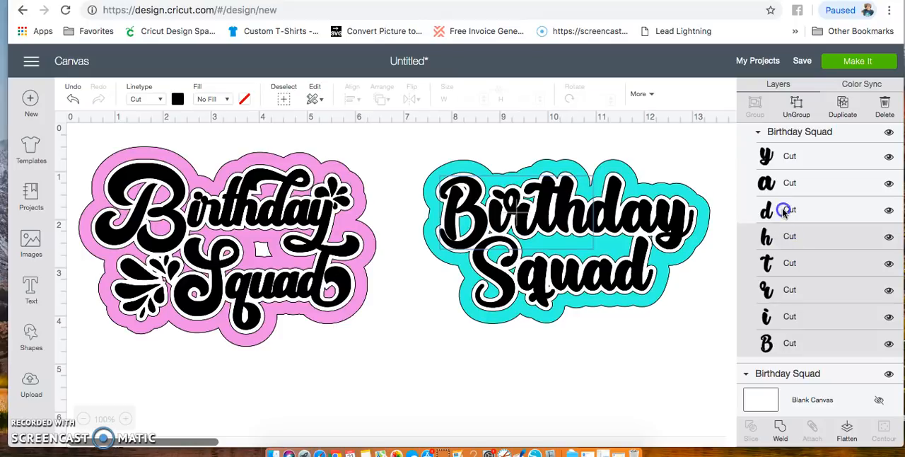
shift+click(784, 210)
shift+click(785, 182)
shift+click(775, 157)
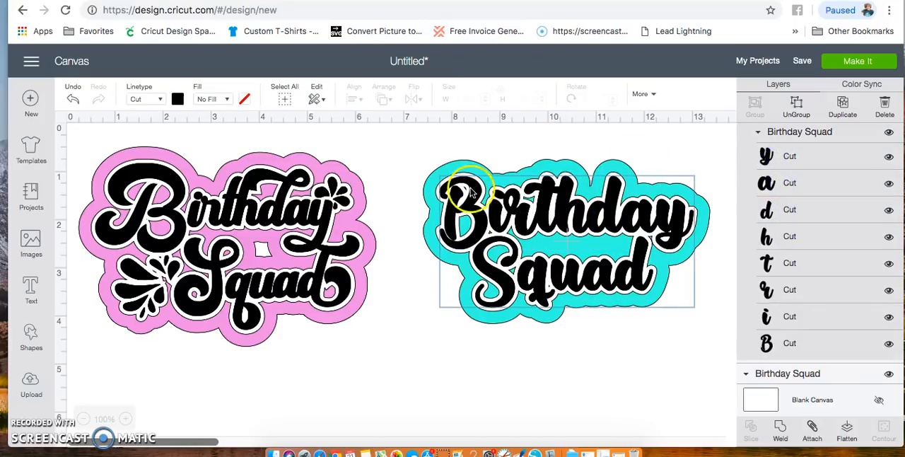
click(780, 429)
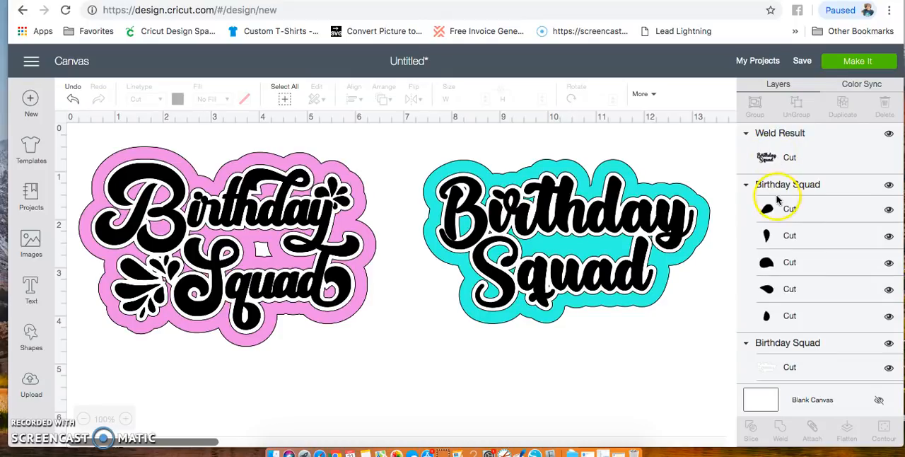
- Ungroup the teal design's backing and move its white outline and teal layers down, apart from each other
click(689, 251)
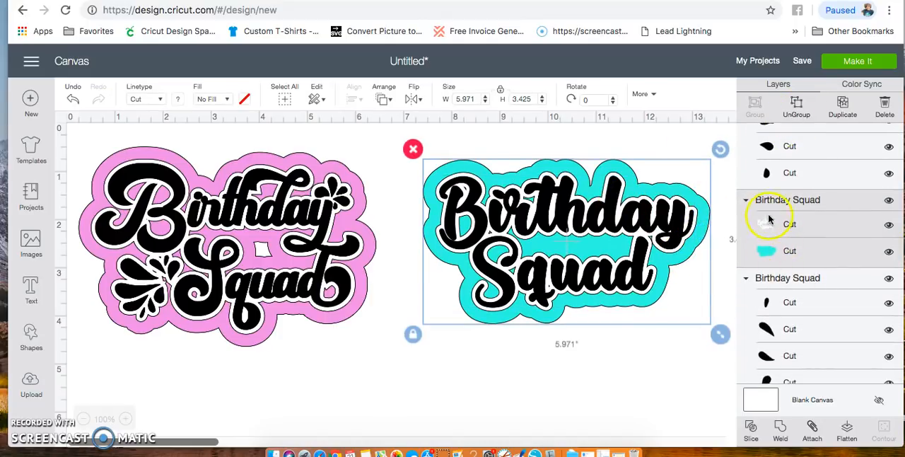
click(797, 108)
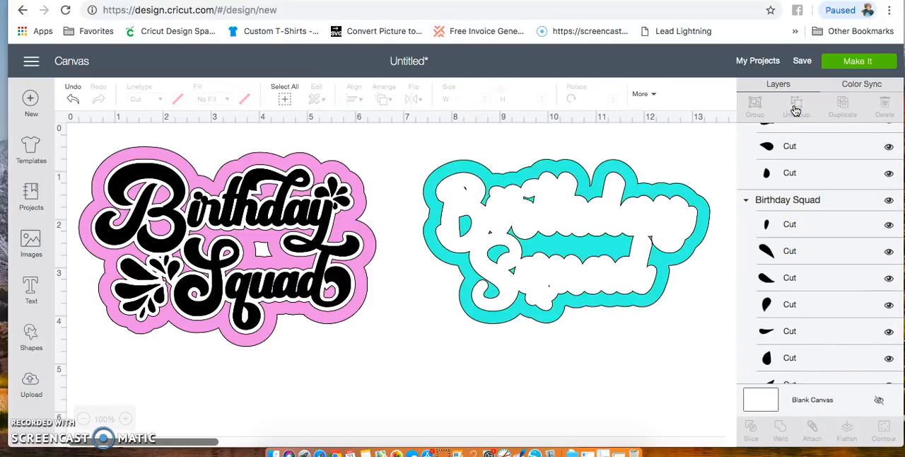
drag(589, 225, 598, 360)
drag(582, 258, 590, 340)
- Send the welded black lettering to the front and restack it over the white outline and teal backing
click(568, 210)
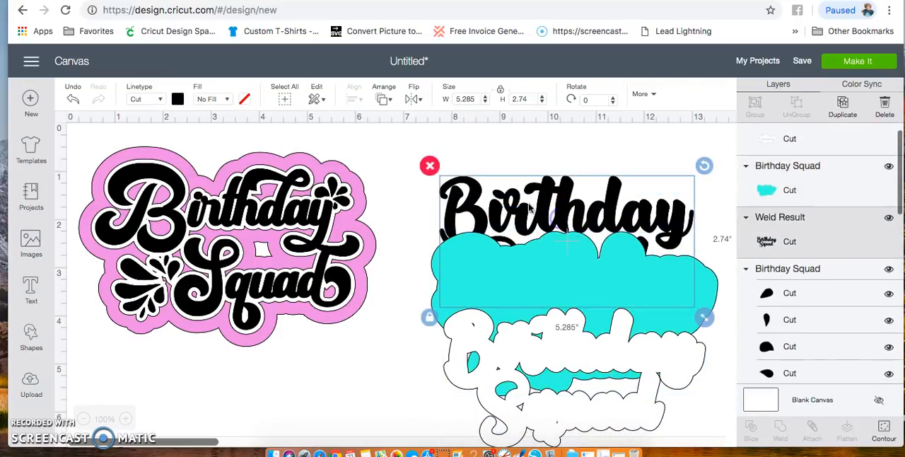
click(381, 99)
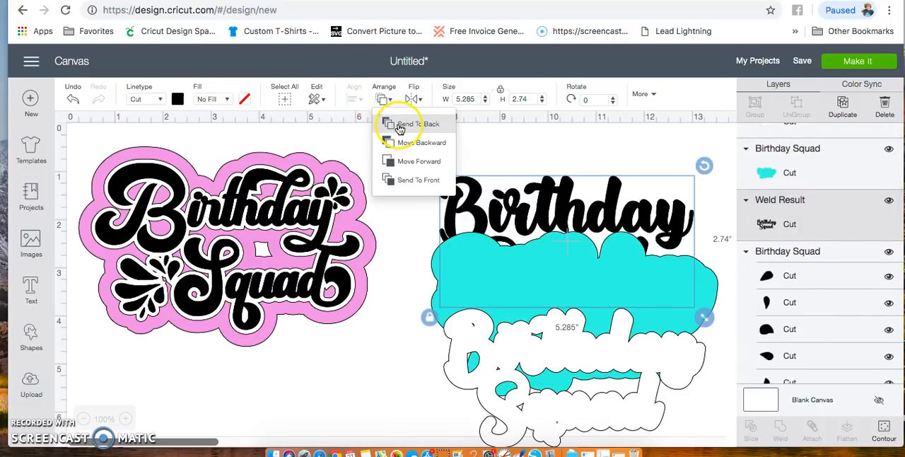
click(413, 182)
drag(589, 238, 588, 210)
drag(663, 300, 644, 265)
drag(620, 355, 622, 218)
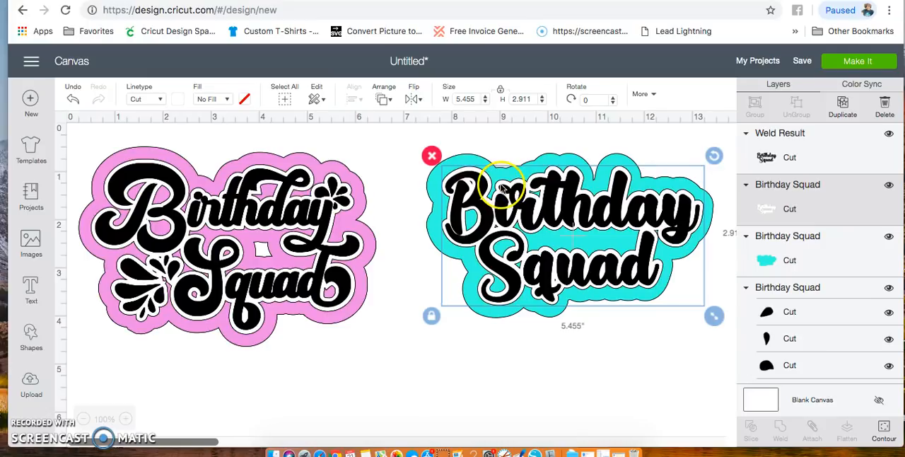
- Hide all layers of the pink Birthday Squad design, including its splash shapes, lettering, white outline and pink backing
drag(66, 135, 385, 368)
scroll(814, 318, down, 4)
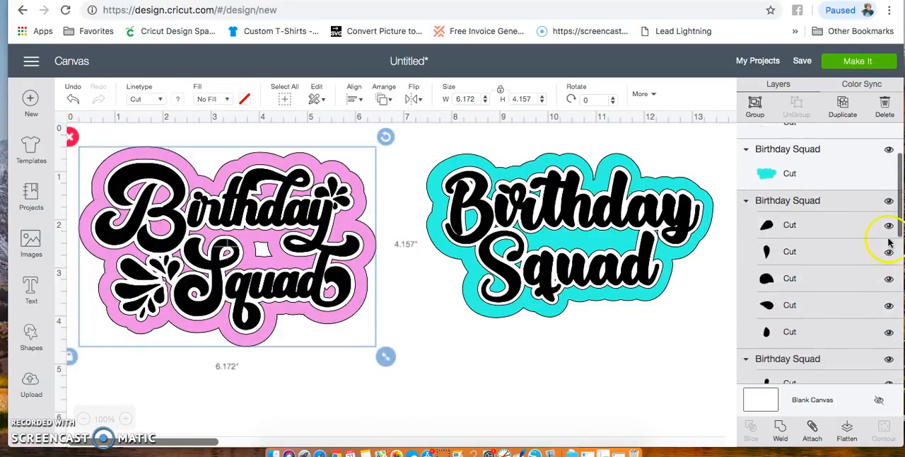
click(889, 201)
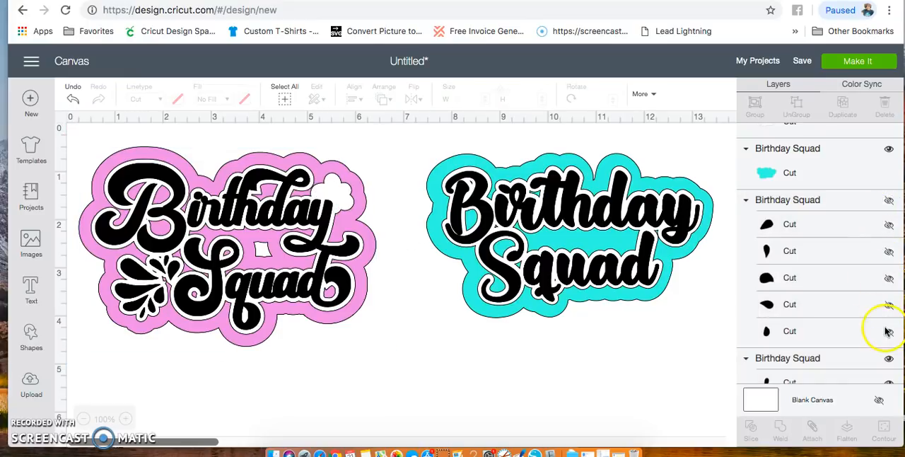
scroll(885, 325, down, 2)
click(888, 298)
scroll(846, 330, down, 5)
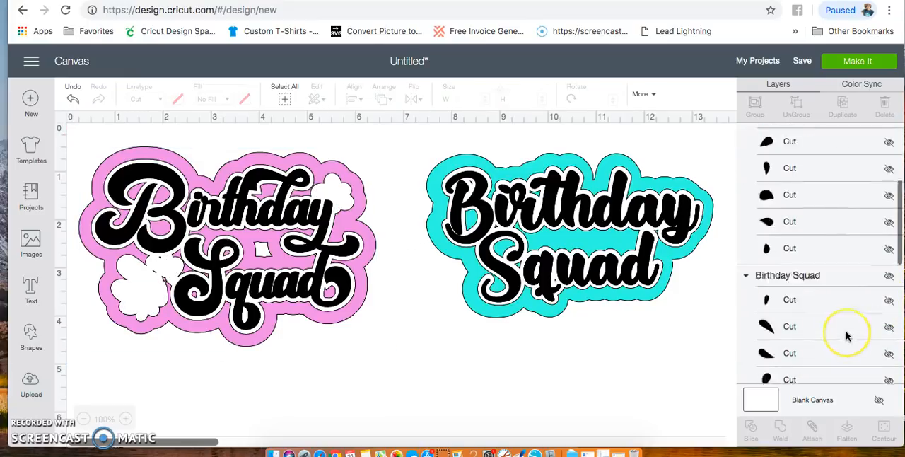
click(888, 263)
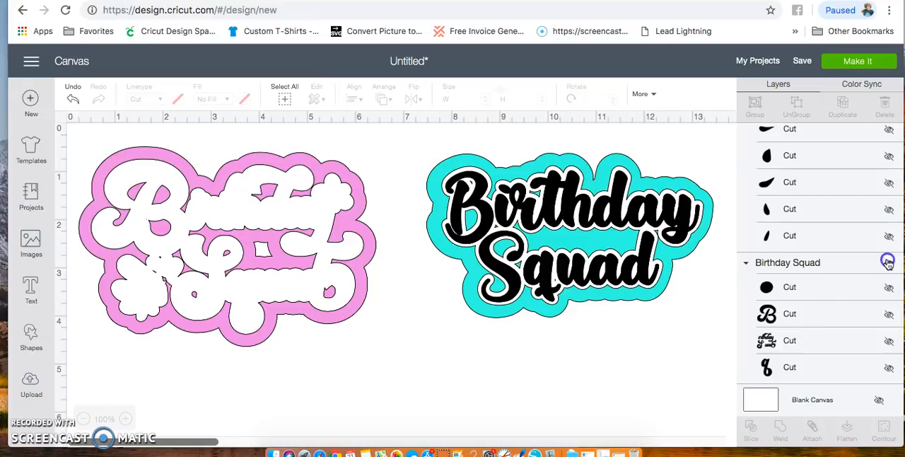
scroll(826, 315, down, 3)
click(889, 338)
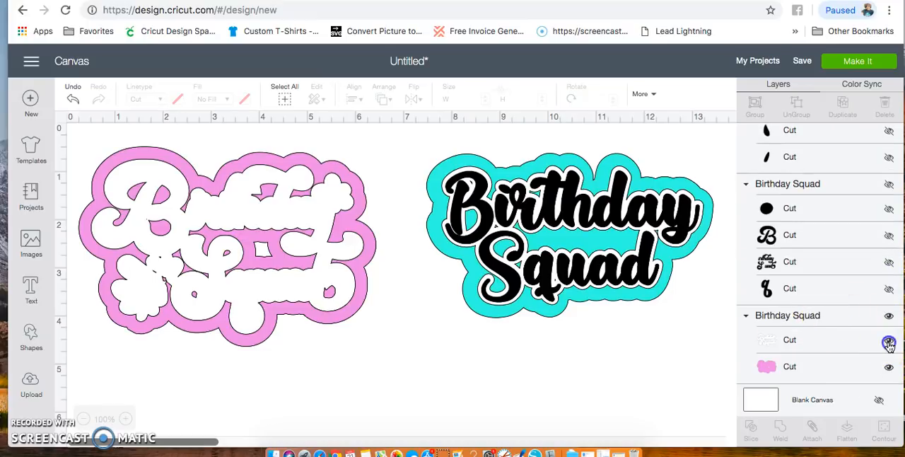
click(890, 320)
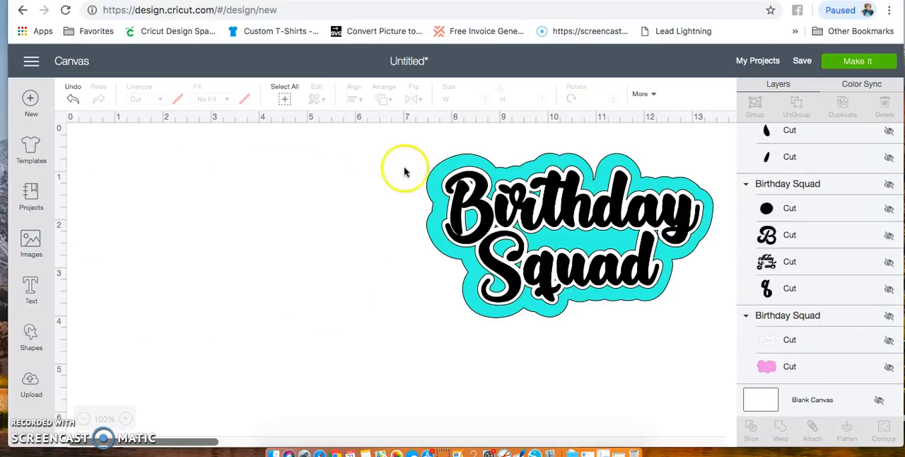
- Move all layers of the teal design toward the canvas's left side and enlarge them to about 8.9 by 5.1 inches
drag(396, 144, 720, 375)
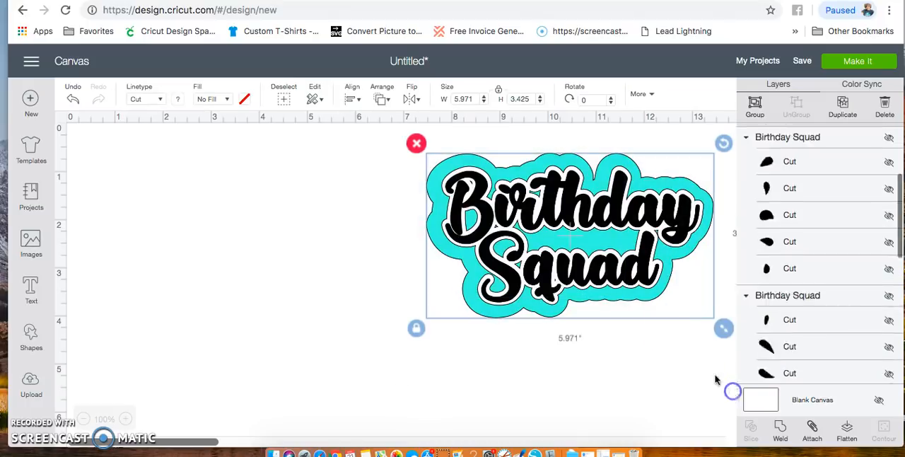
drag(573, 255, 330, 234)
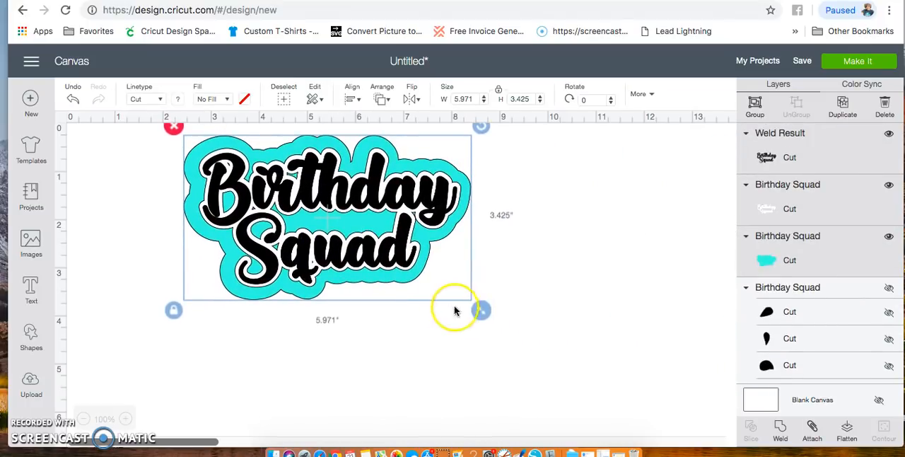
drag(481, 311, 621, 389)
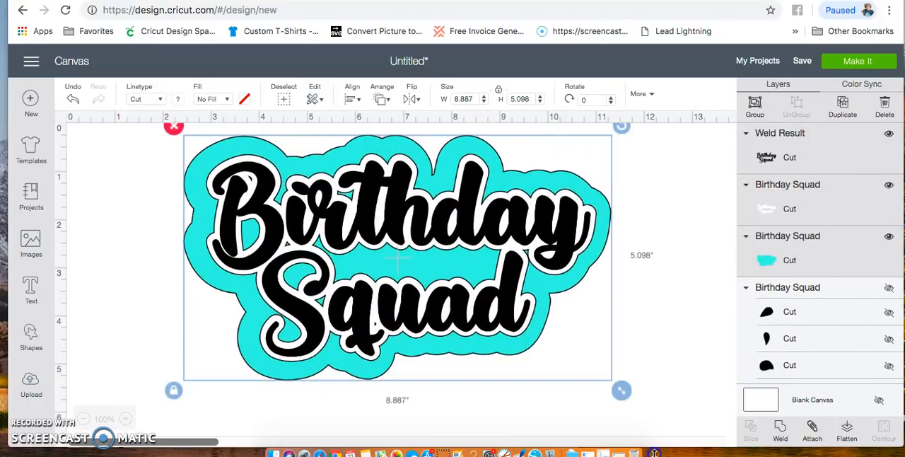
click(679, 354)
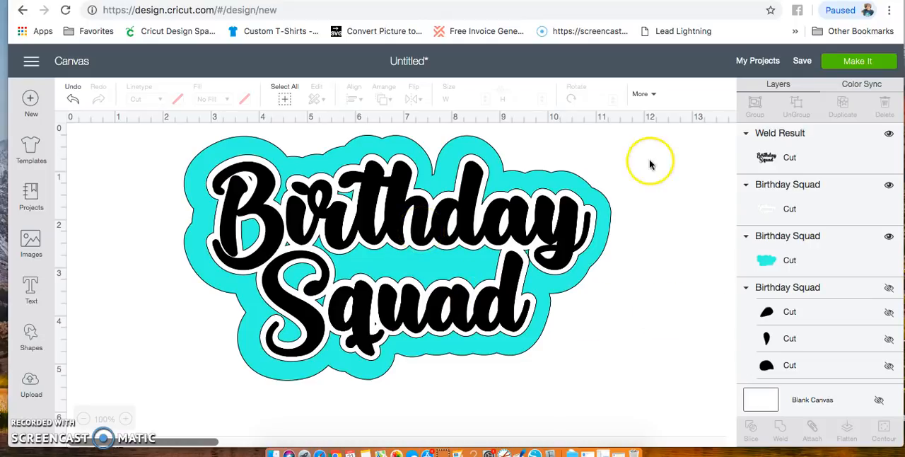
- Send the design to mat preparation and preview the third mat with the teal backing
click(857, 62)
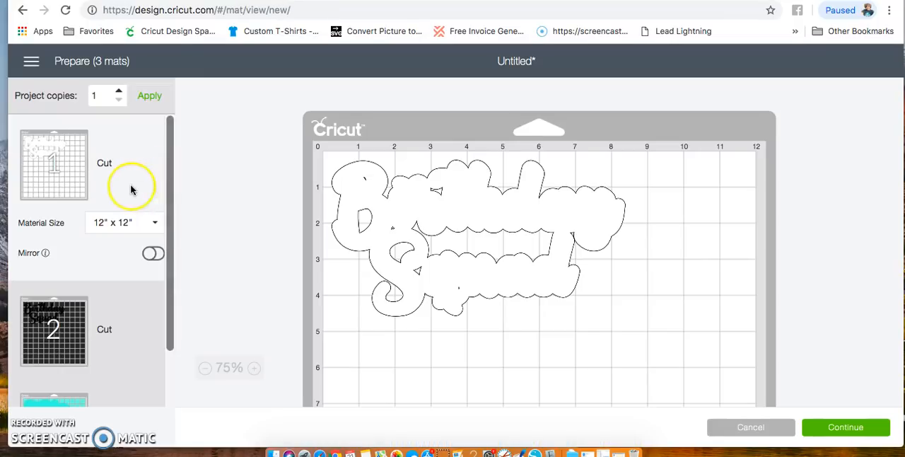
scroll(148, 322, down, 2)
click(134, 329)
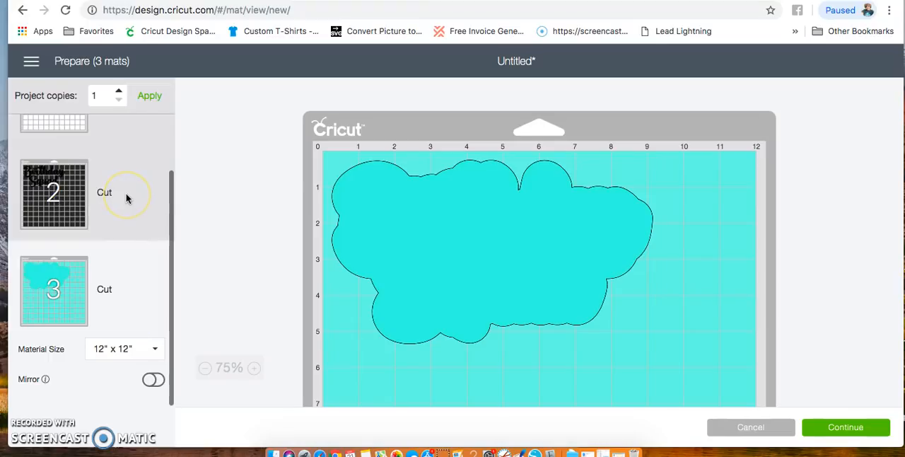
- Turn on mirroring for all three mats: the white outline, the black lettering and the teal backing
click(138, 219)
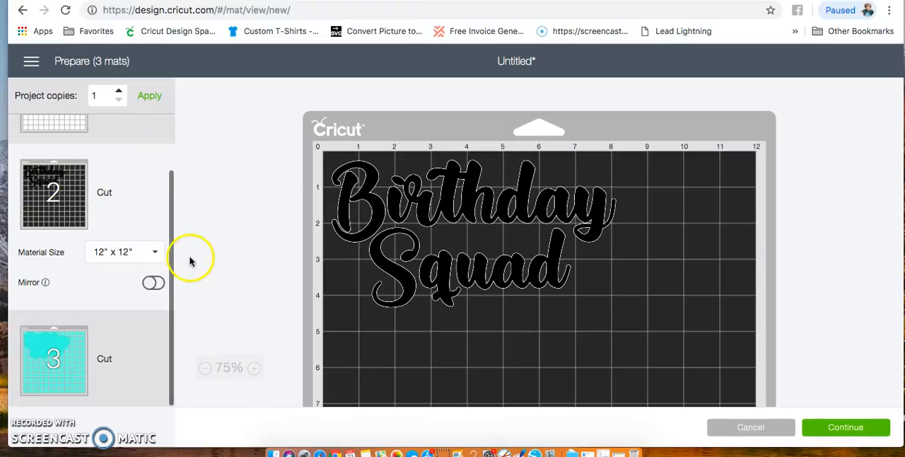
scroll(99, 200, up, 2)
click(141, 201)
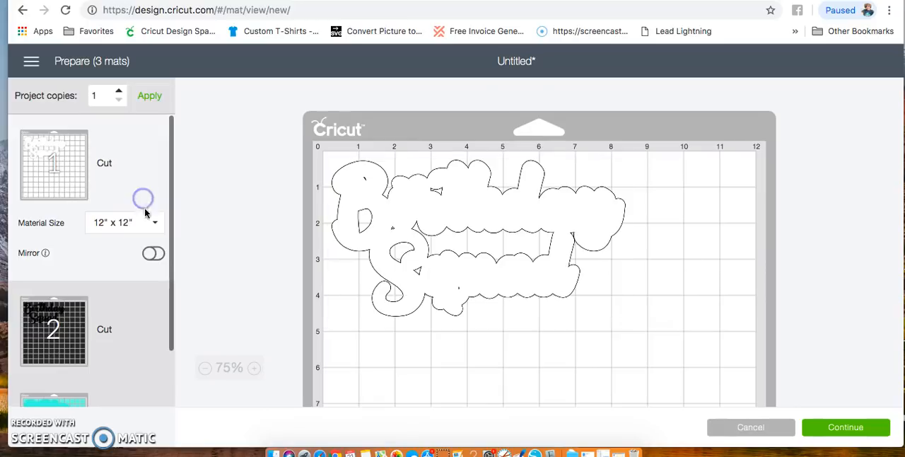
click(151, 253)
scroll(130, 274, down, 1)
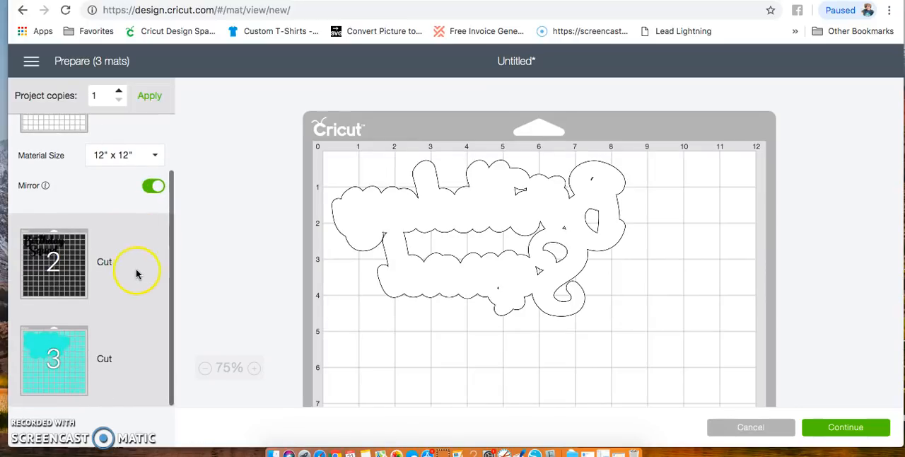
click(136, 274)
click(152, 283)
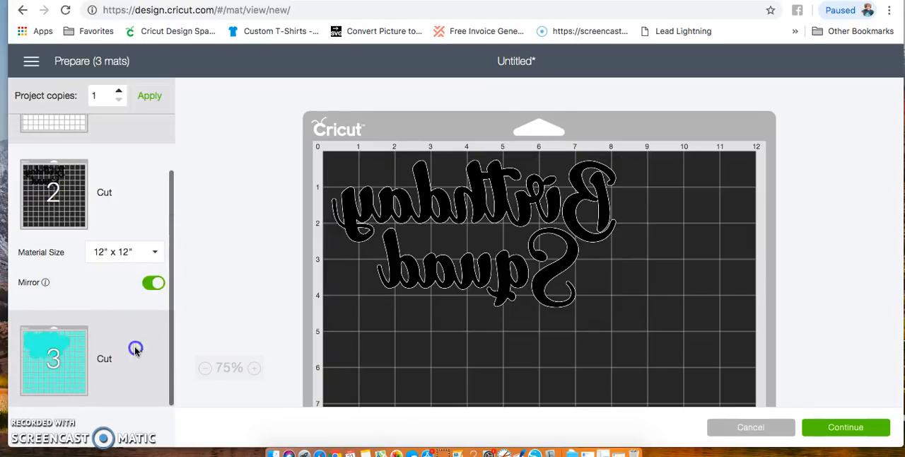
click(135, 350)
click(153, 380)
scroll(124, 299, down, 1)
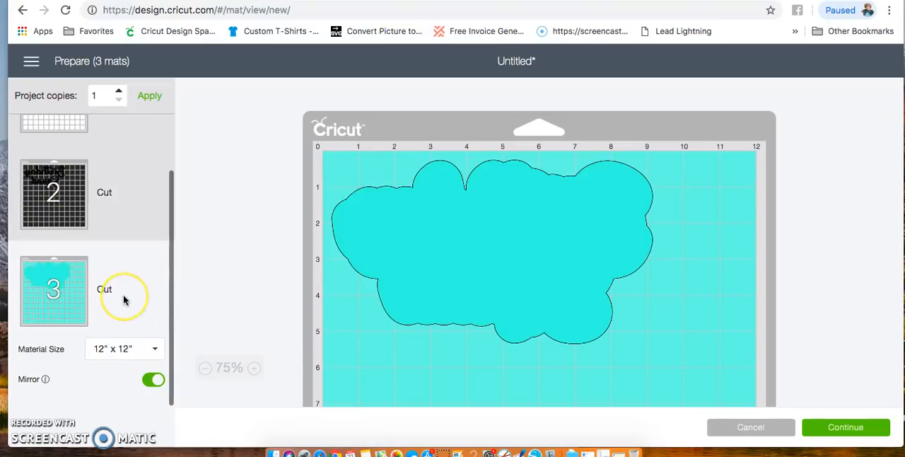
- Review the mirrored black lettering and white outline mats, and return to the canvas
scroll(124, 300, up, 1)
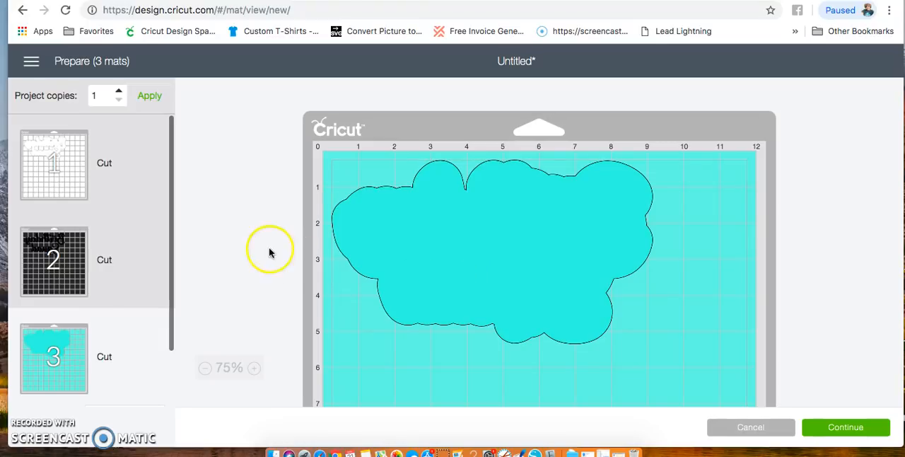
click(131, 287)
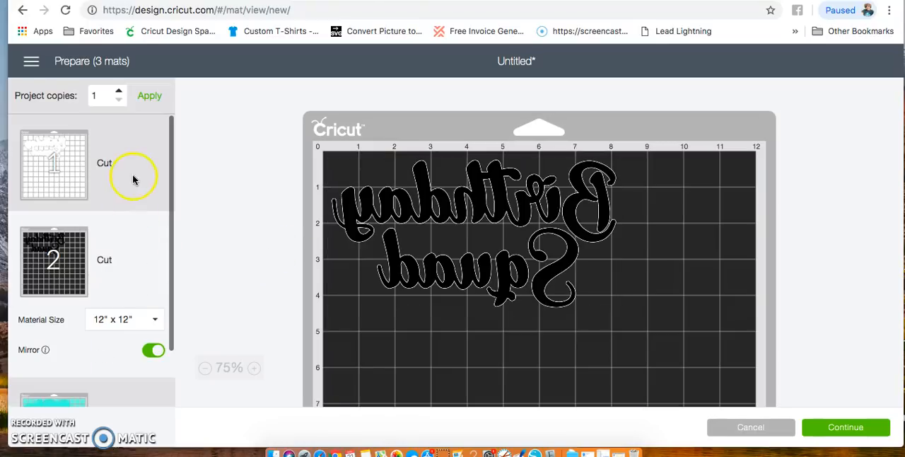
click(133, 178)
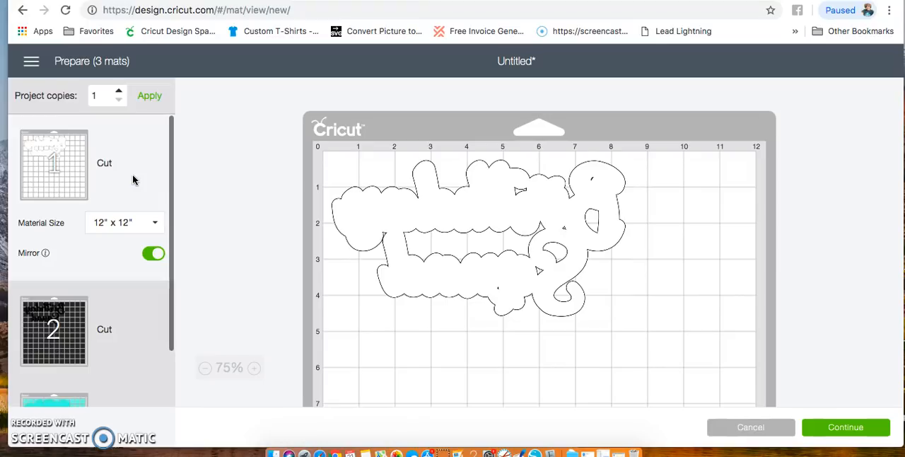
click(132, 326)
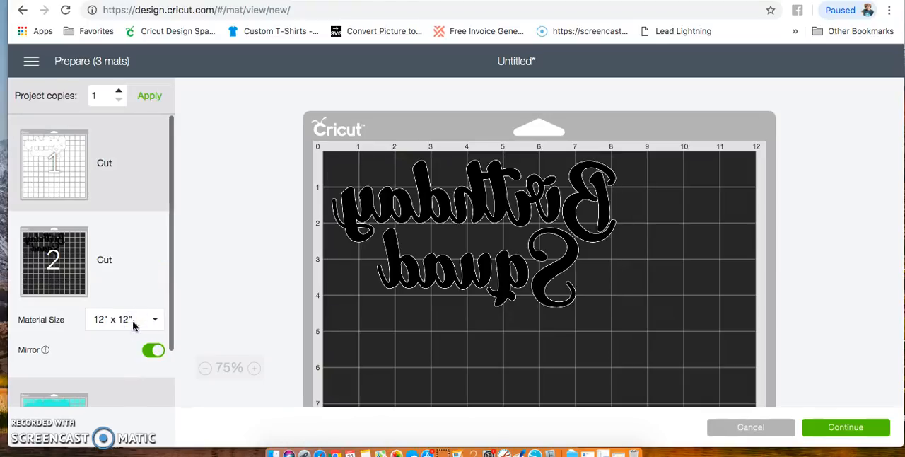
click(754, 429)
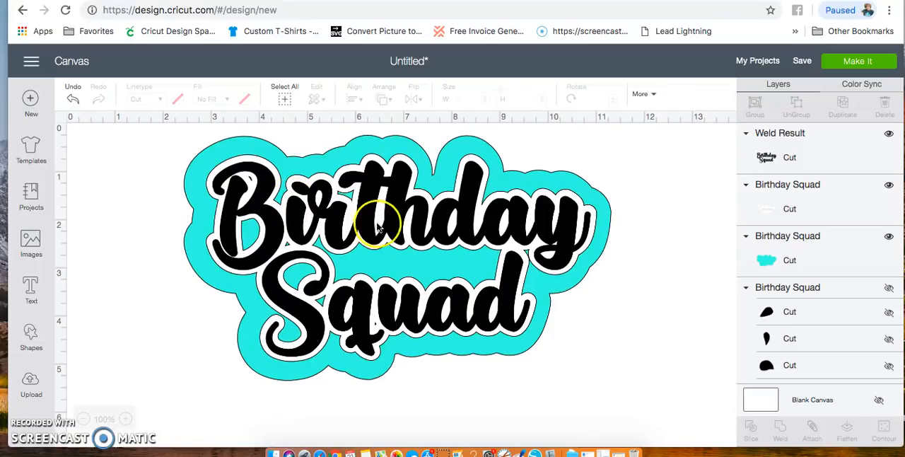
- Move the black lettering off the teal design and slice the white outline out of the teal backing
drag(376, 223, 520, 338)
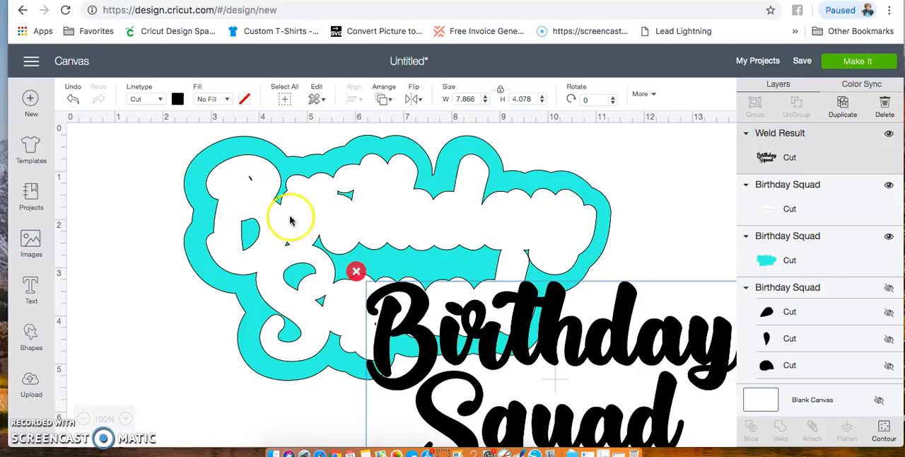
drag(172, 137, 299, 345)
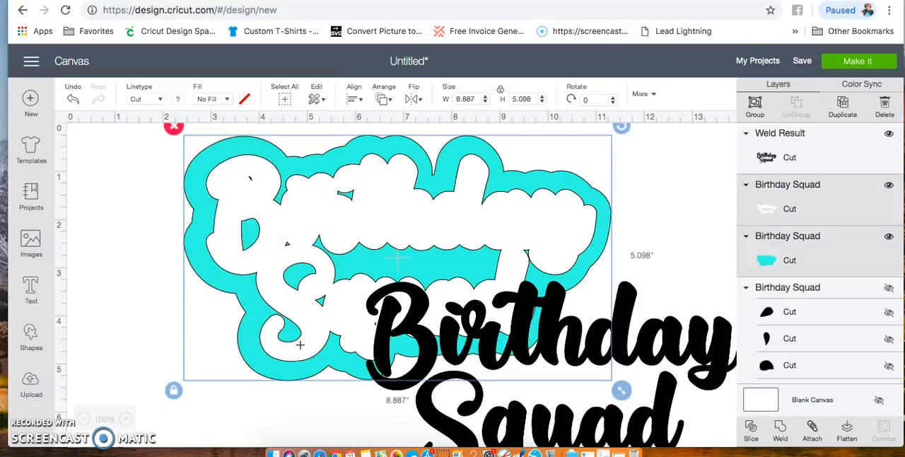
click(755, 427)
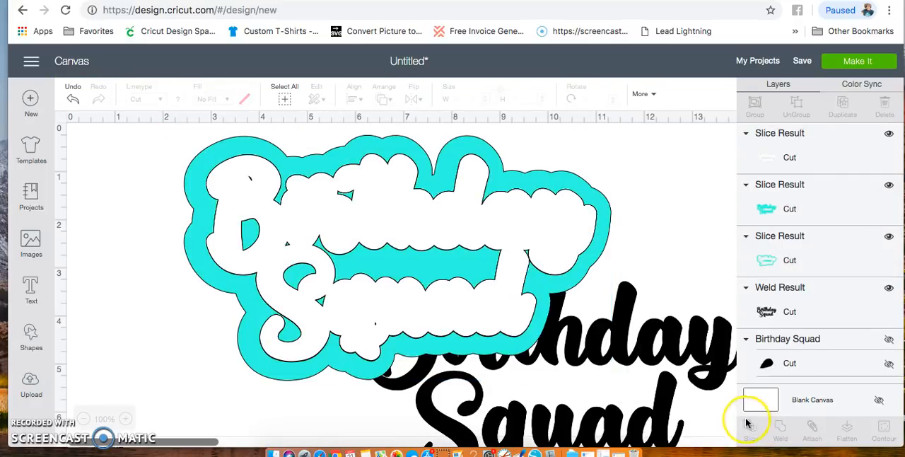
- Delete the white and teal lettering-shaped slice pieces, leaving only the cut-out teal backing
click(227, 201)
key(Delete)
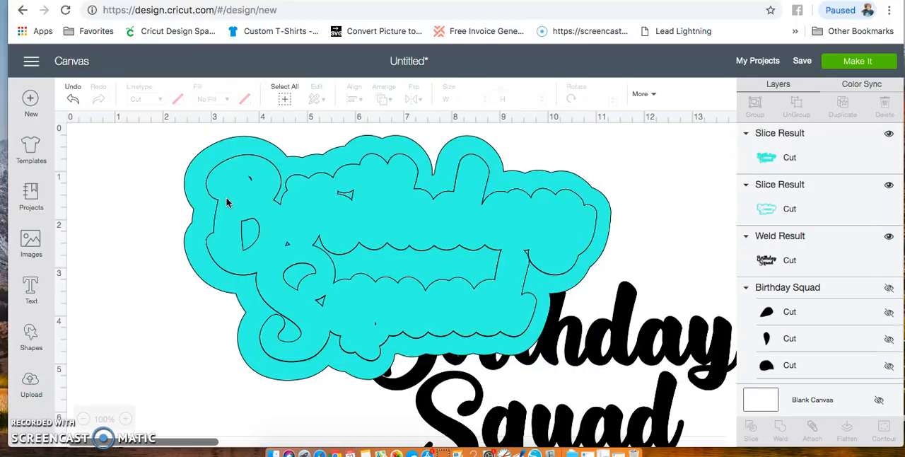
click(226, 201)
key(Delete)
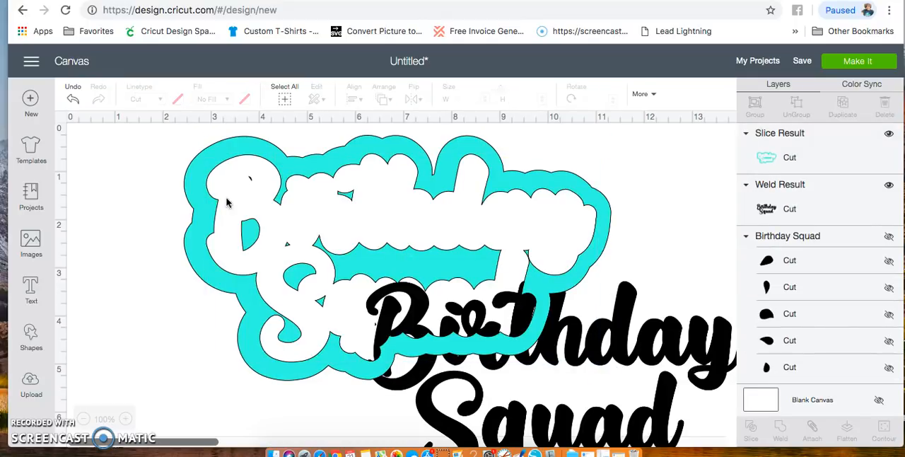
- Shift the sliced teal backing slightly left and place the black lettering back inside its cut-out
mouse_move(572, 339)
mouse_down()
mouse_move(590, 361)
mouse_move(564, 339)
mouse_up()
drag(631, 307, 464, 186)
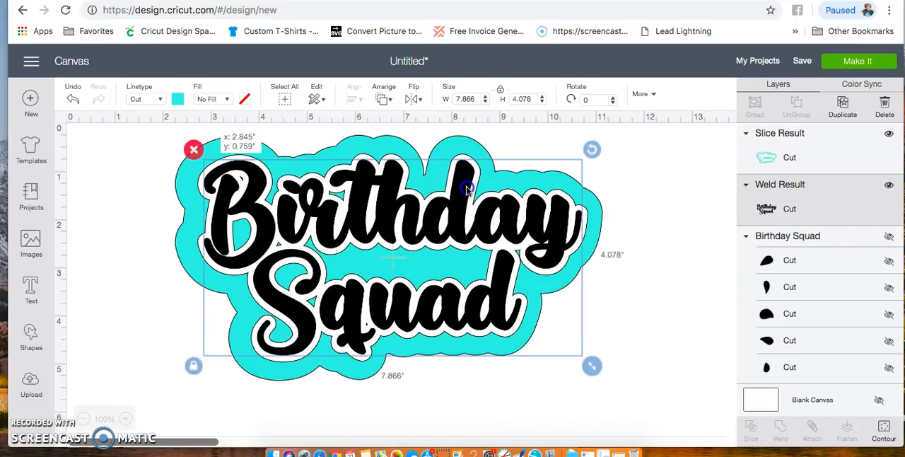
click(667, 240)
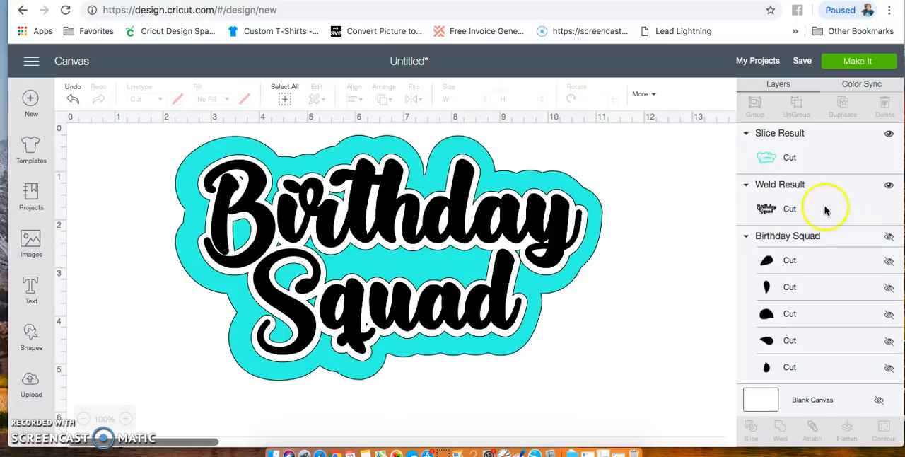
- Send the sliced design to mat preparation, mirror the black and teal mats, and return to the canvas
click(858, 65)
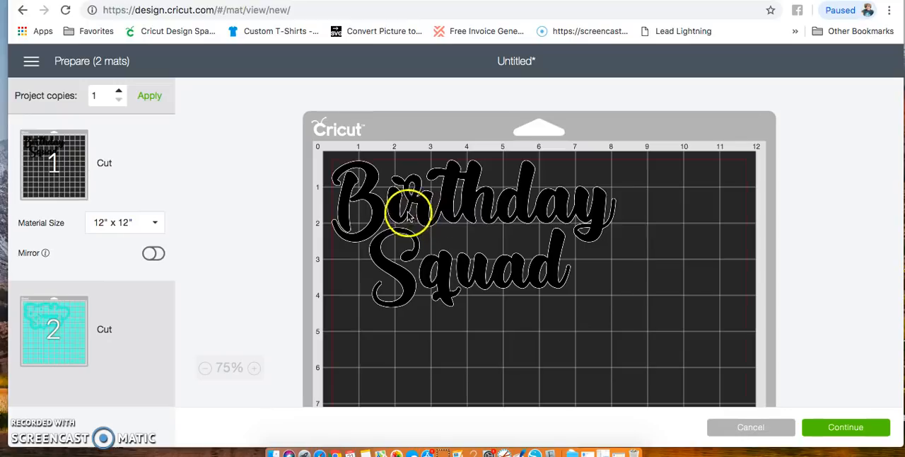
click(154, 253)
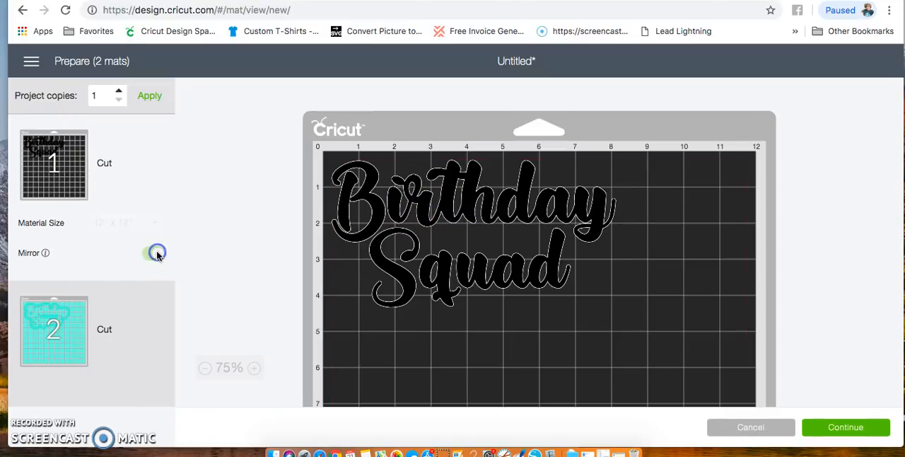
click(136, 299)
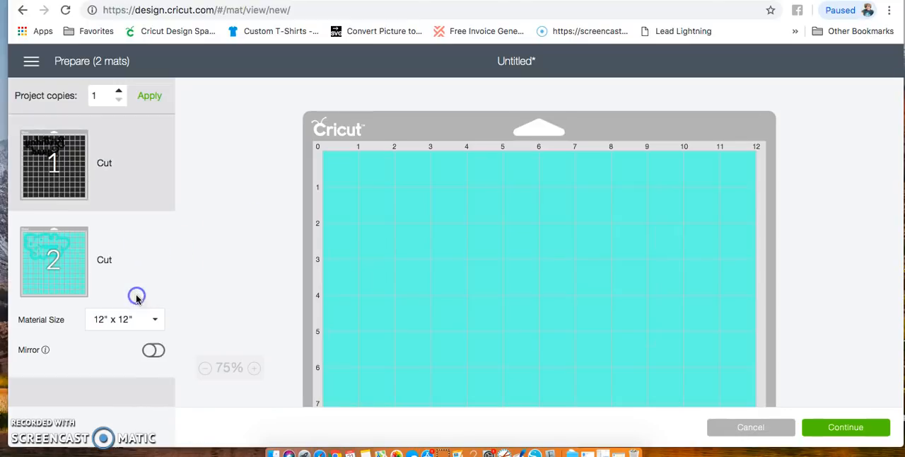
click(155, 351)
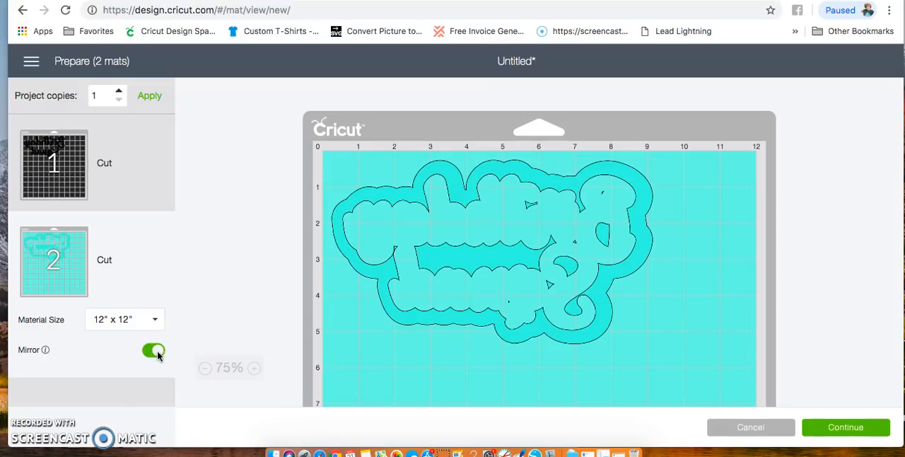
click(757, 428)
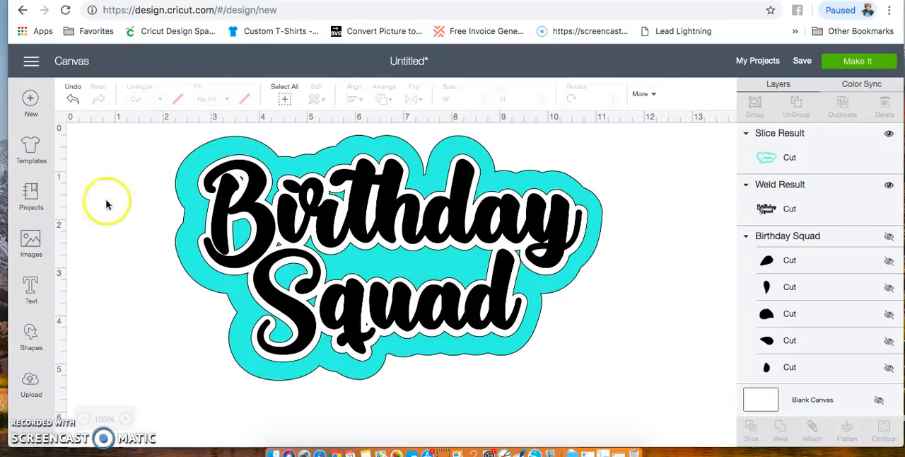
- Delete the black lettering and sliced teal backing from the canvas
click(327, 213)
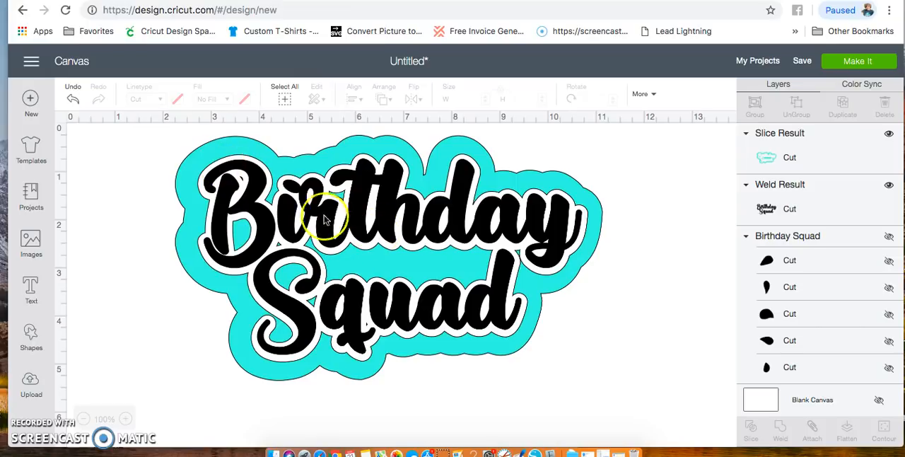
drag(146, 129, 648, 398)
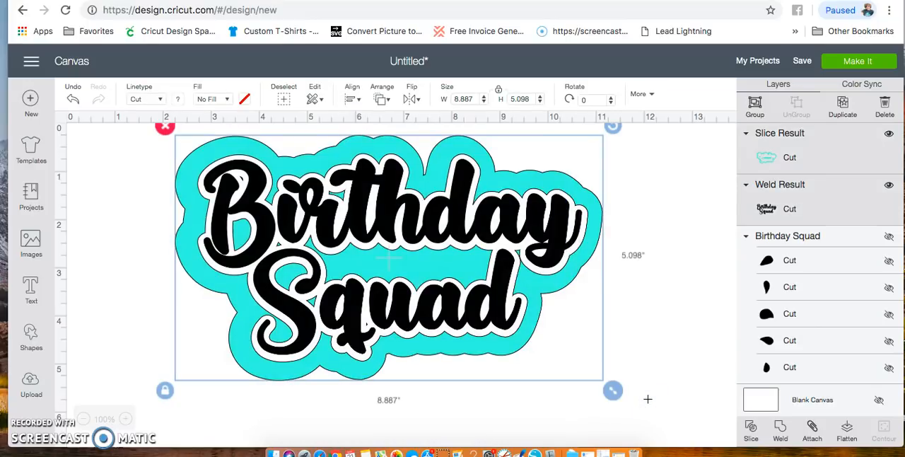
key(Delete)
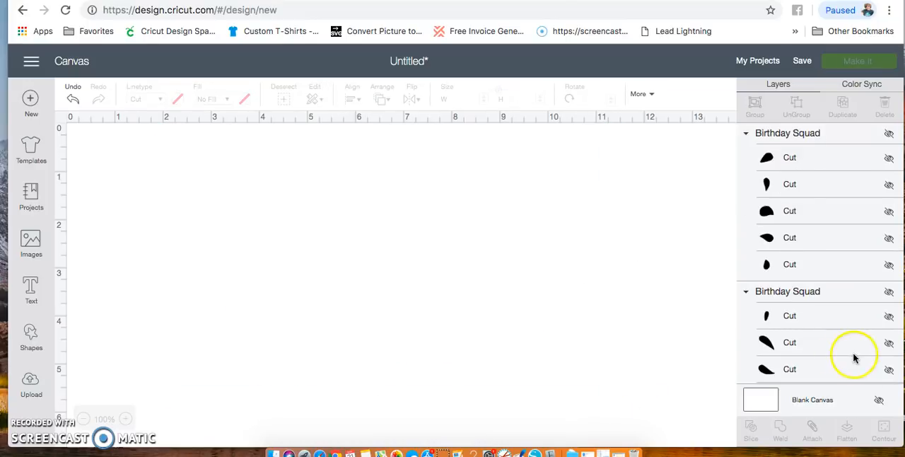
- Unhide all layers of the pink Birthday Squad design, including its splash shapes, lettering, white outline and pink backing
click(889, 133)
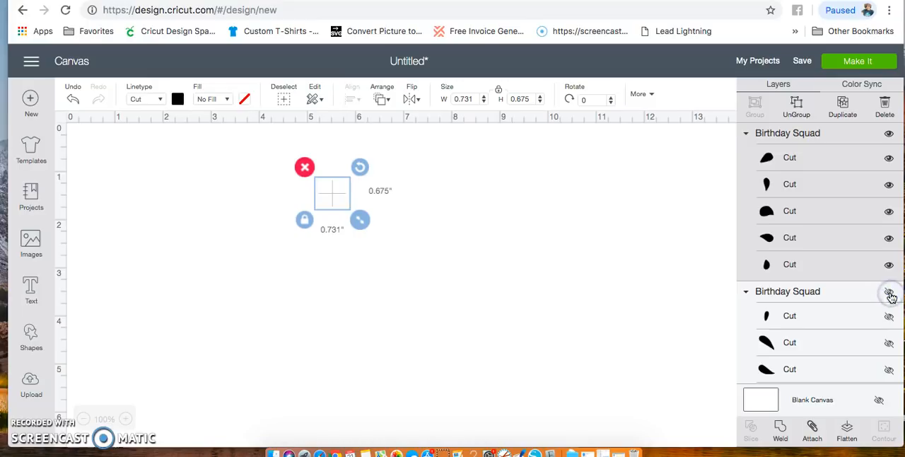
click(890, 294)
scroll(866, 308, down, 5)
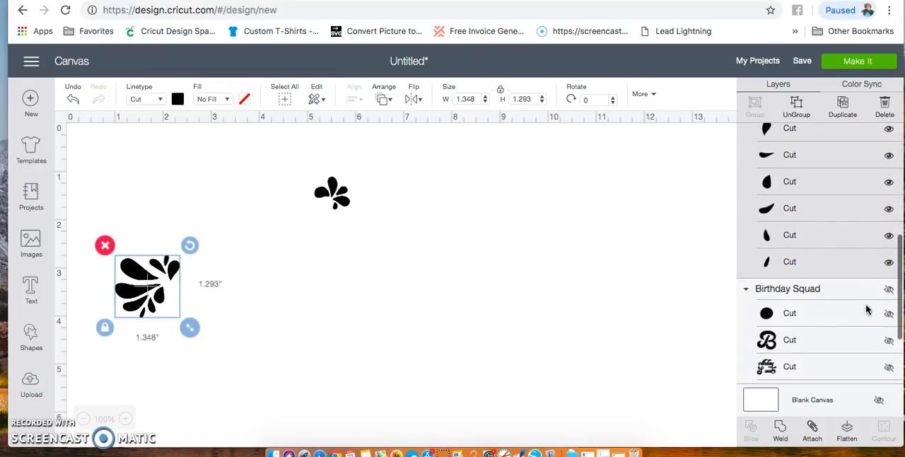
click(889, 291)
scroll(844, 323, down, 2)
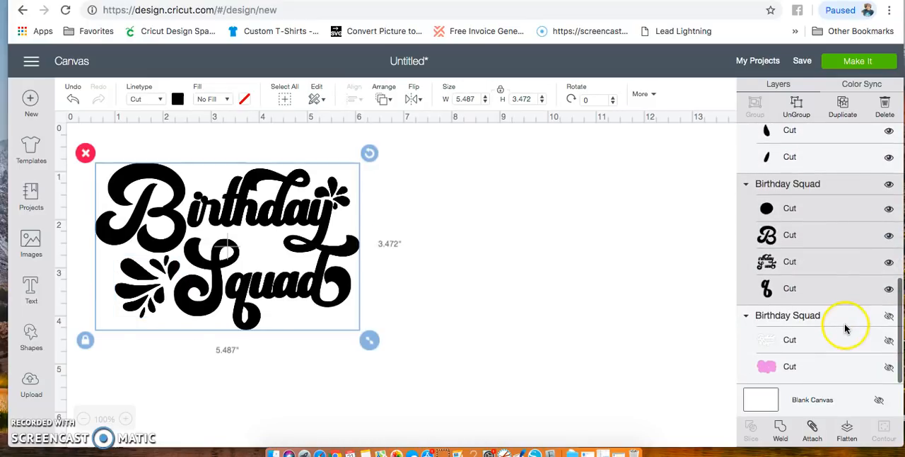
click(888, 316)
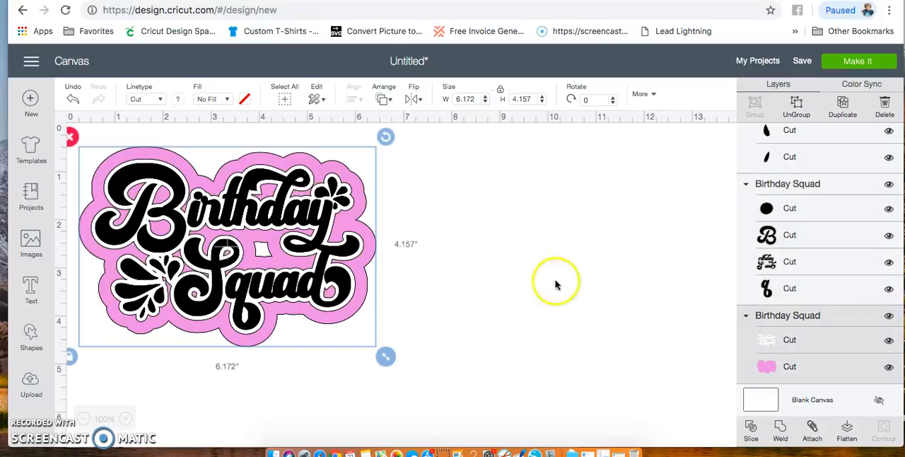
- Enlarge all layers of the pink design together to about 8.3 by 5.6 inches and move them toward the canvas centre
drag(386, 356, 511, 440)
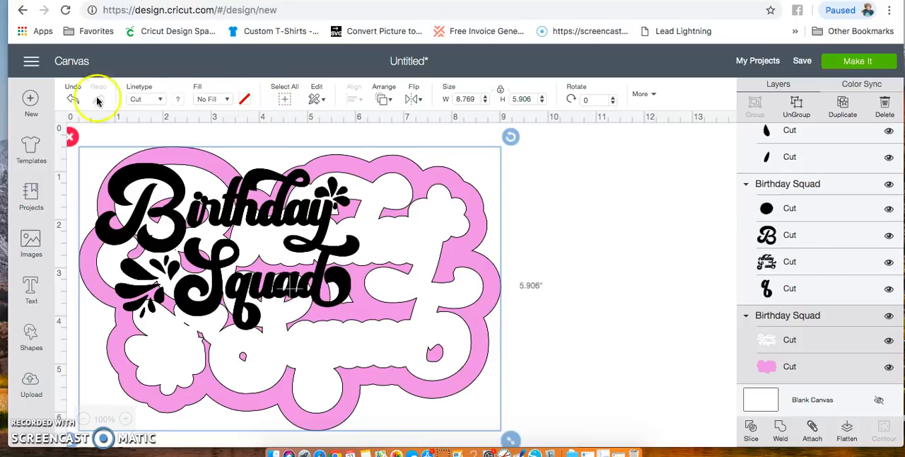
click(72, 96)
click(284, 125)
click(289, 99)
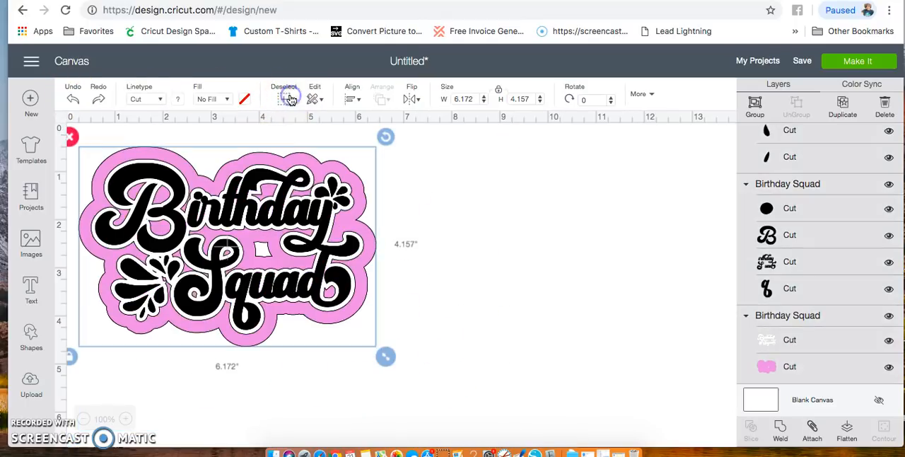
drag(386, 356, 487, 422)
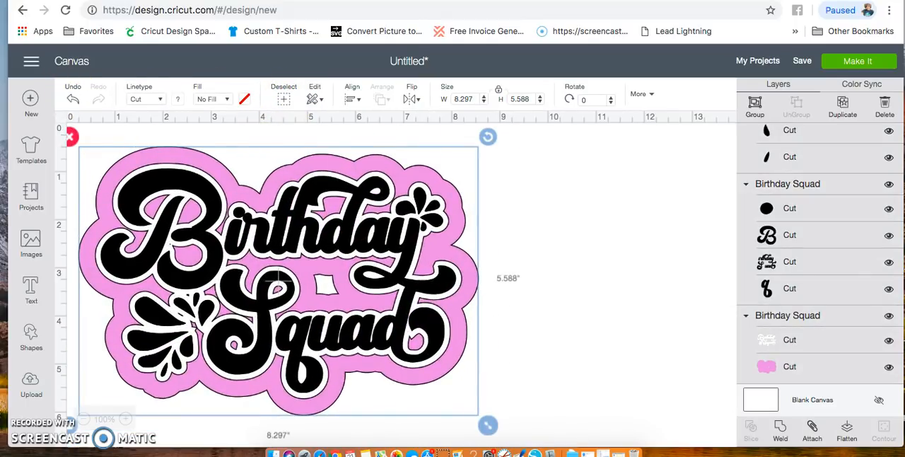
drag(338, 307, 468, 316)
click(691, 319)
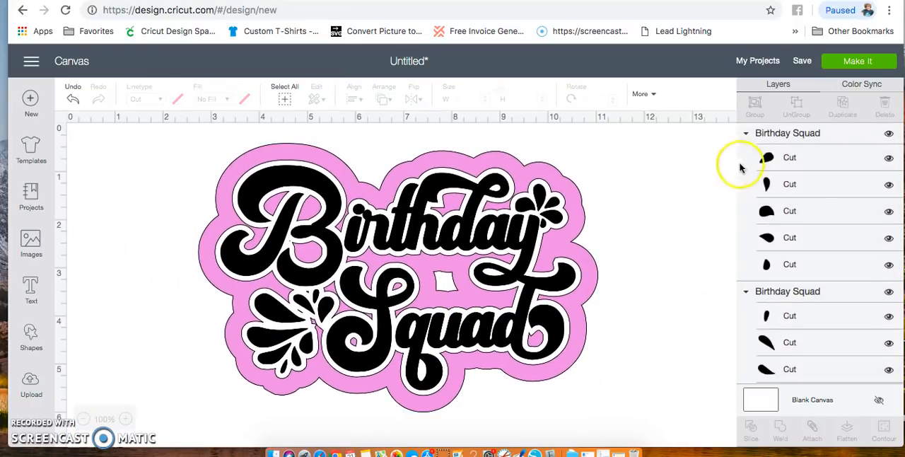
scroll(806, 280, down, 5)
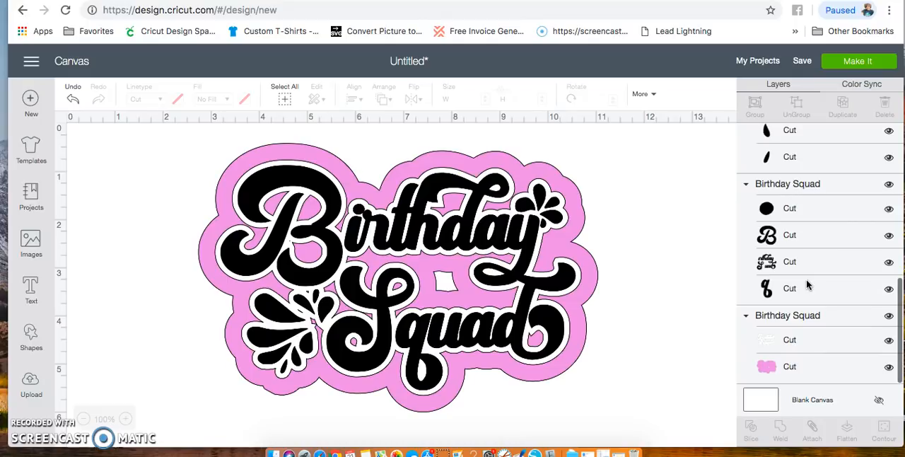
scroll(806, 279, up, 3)
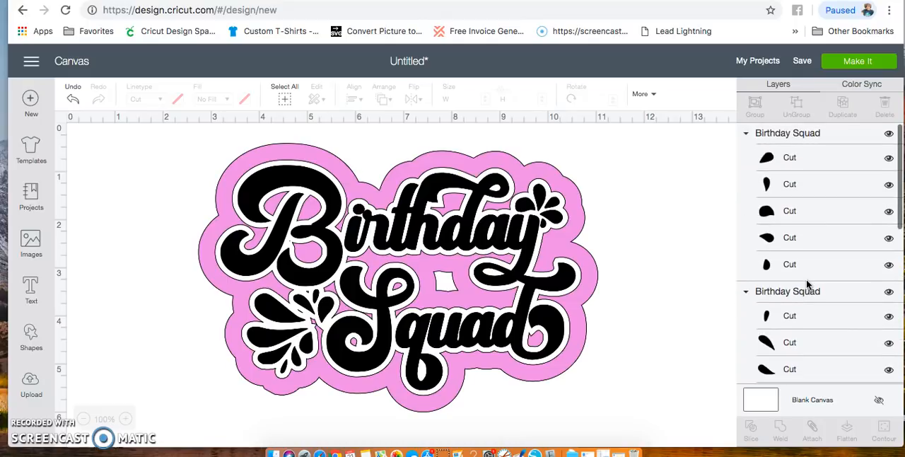
- Try moving the small grouped splash at the end of "Birthday" off the design, and undo the move
click(801, 156)
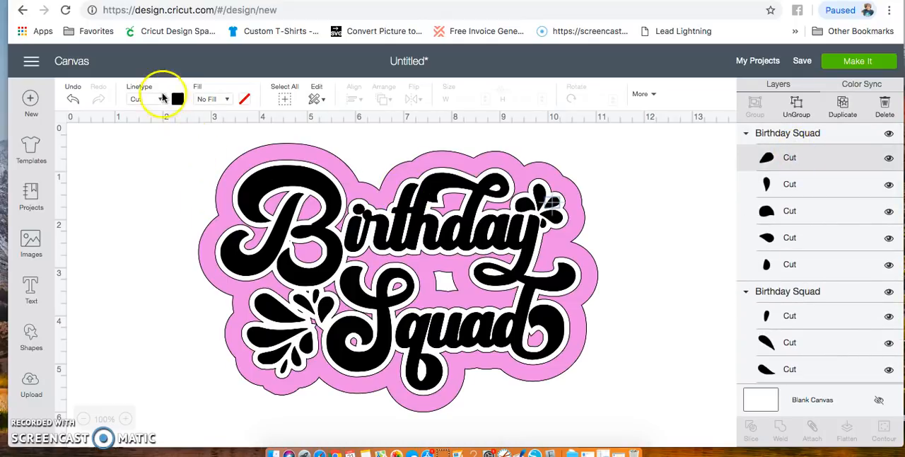
drag(516, 182, 659, 184)
click(111, 101)
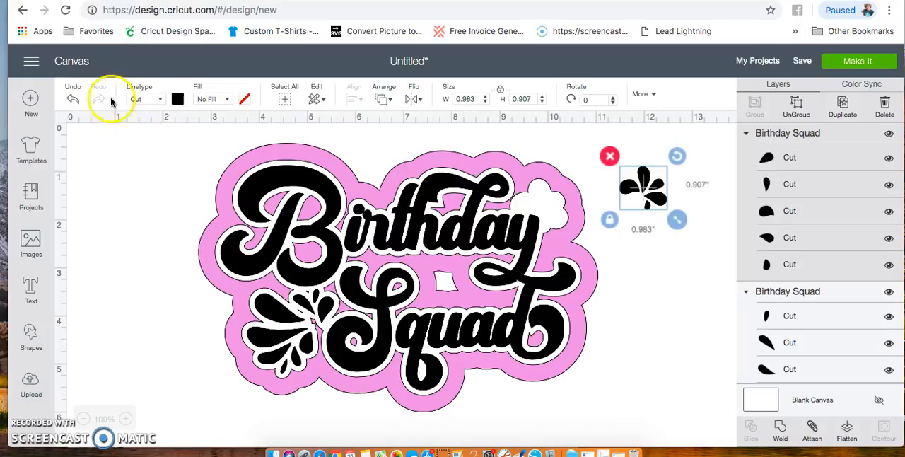
click(73, 101)
- Ungroup the small splash at the end of "Birthday" into separate pieces
click(557, 212)
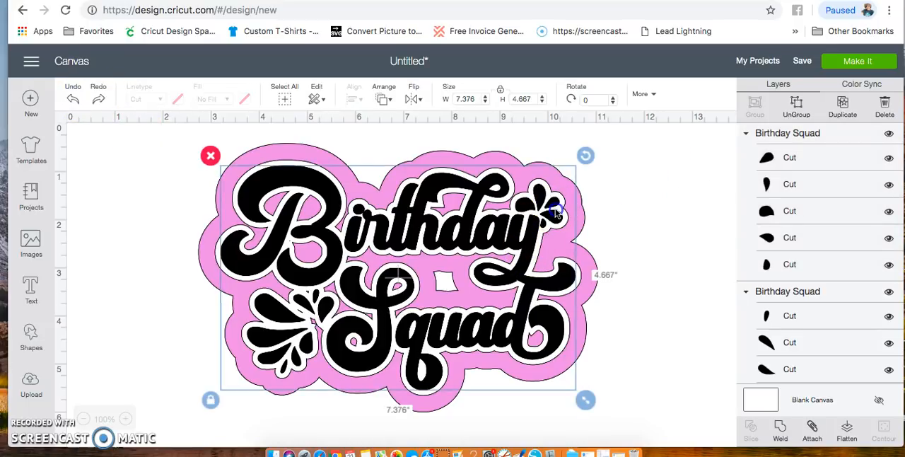
click(794, 111)
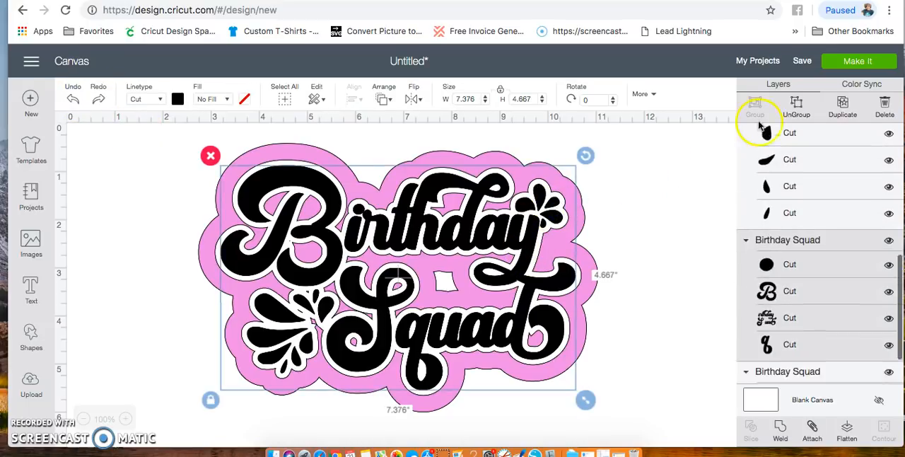
click(711, 222)
click(539, 194)
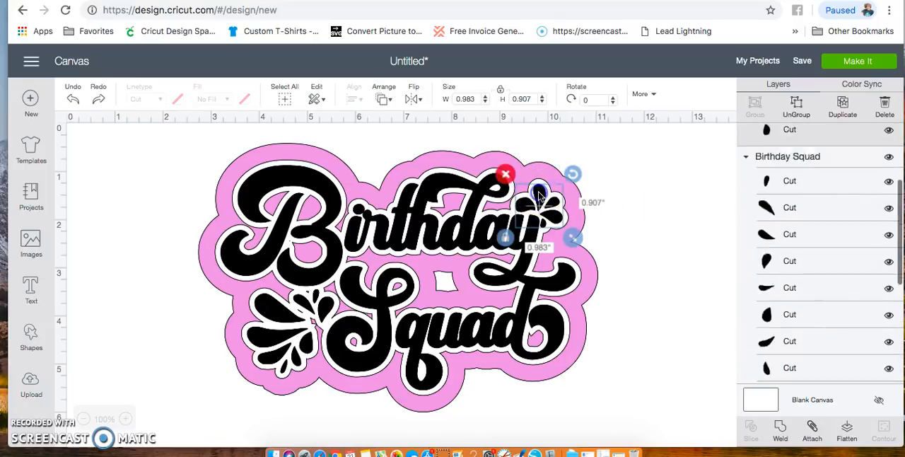
click(796, 106)
- Try moving two of the separated splash pieces off the design, and undo both moves
drag(544, 199, 657, 163)
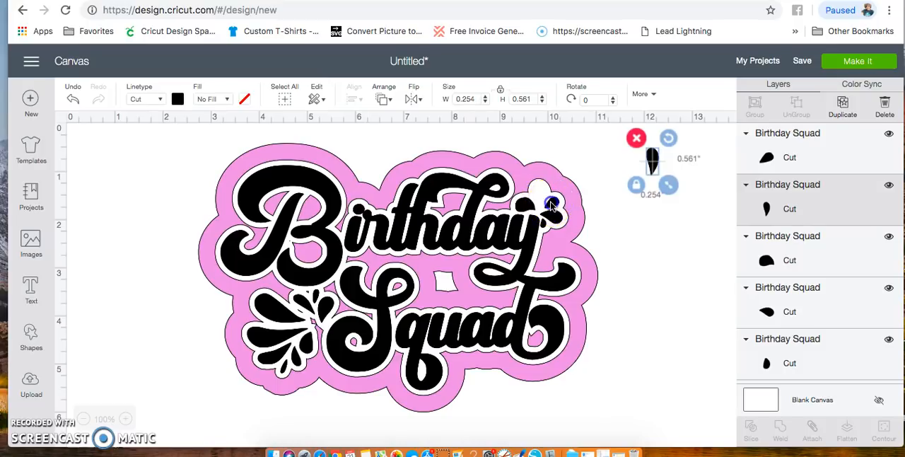
drag(552, 204, 658, 239)
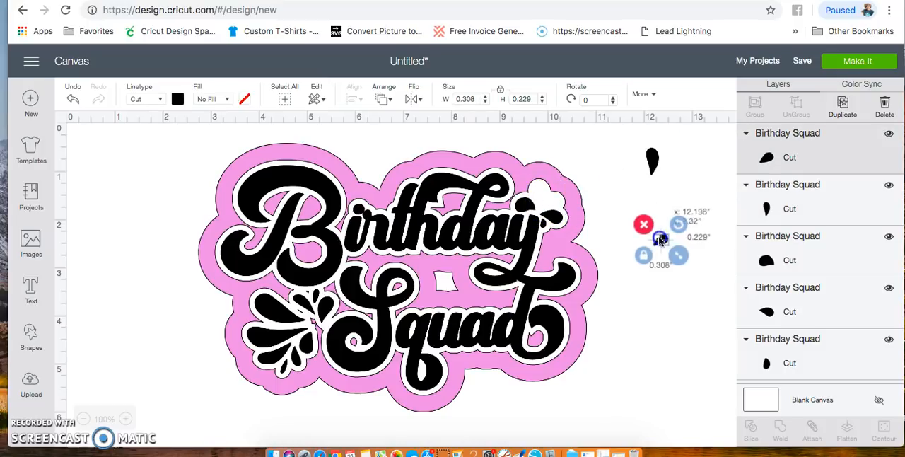
click(73, 98)
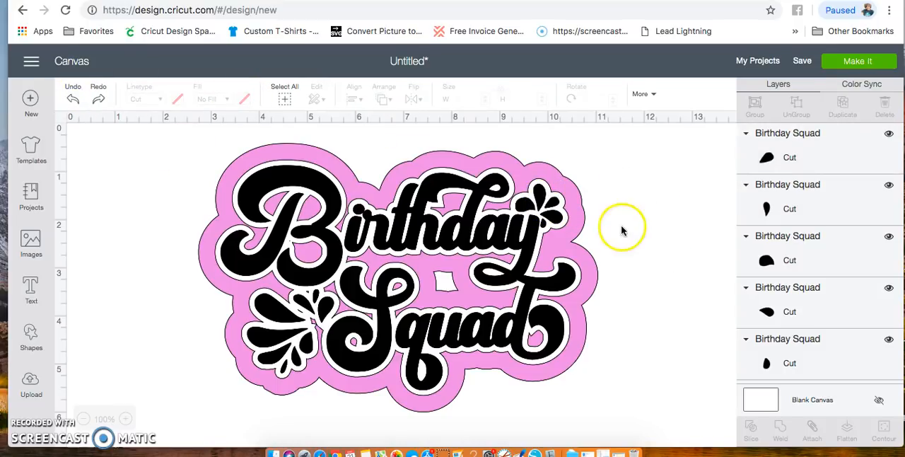
- Recolour the leftmost piece of the small splash light coral and its tall upper piece light purple
click(527, 206)
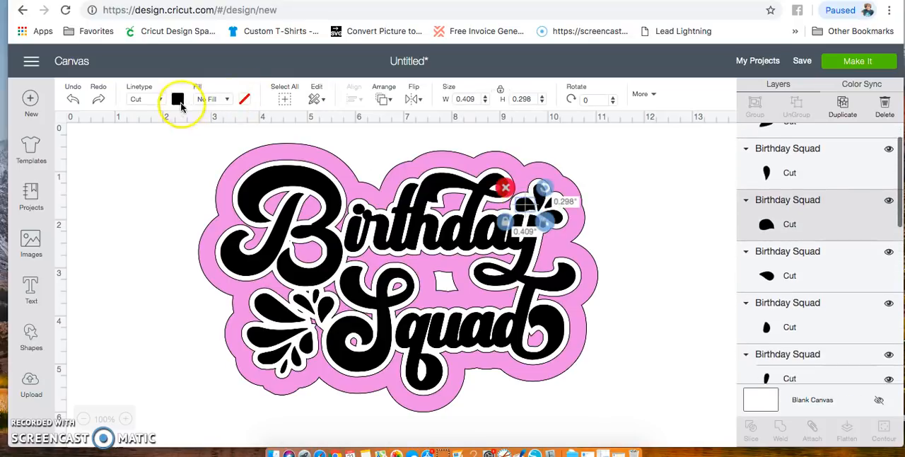
click(178, 99)
click(195, 172)
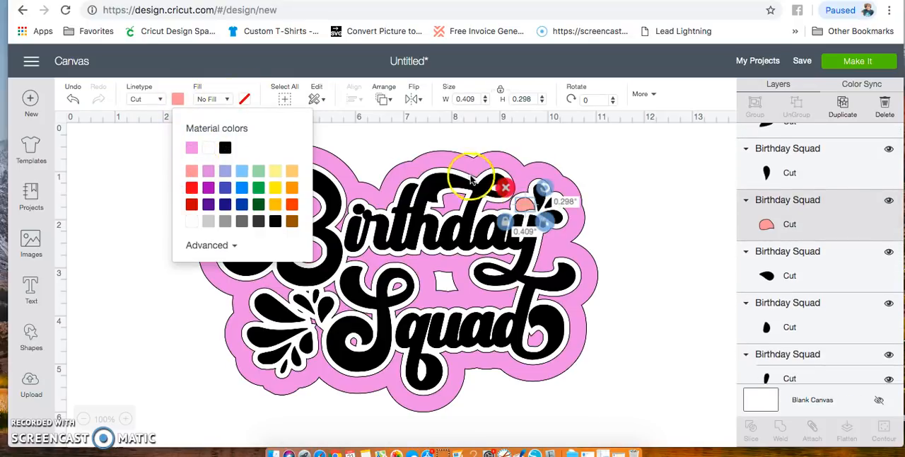
click(541, 205)
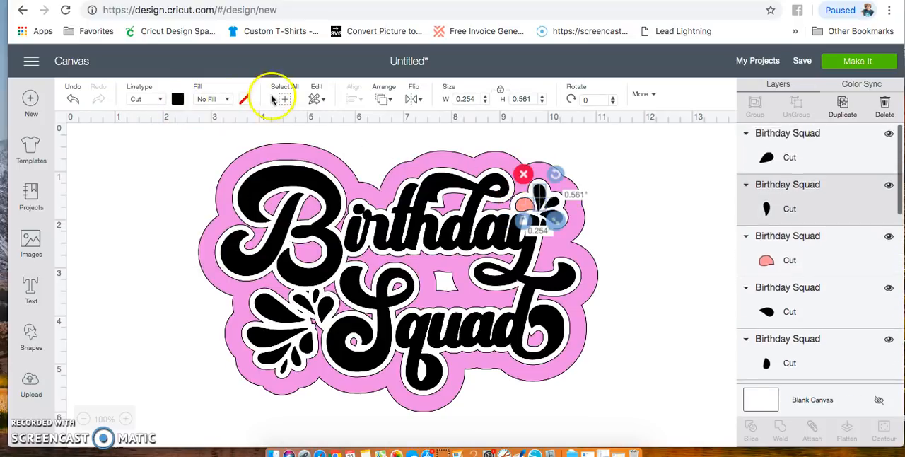
click(177, 100)
click(209, 175)
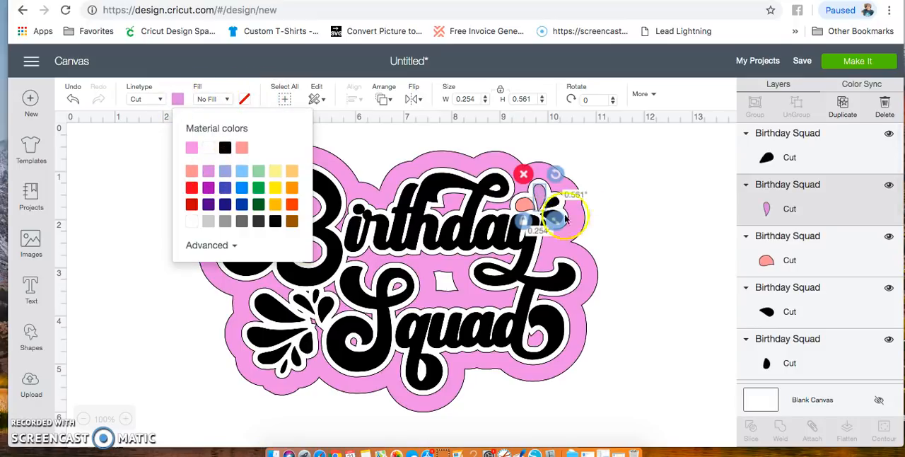
- Recolour the small splash's upper-right piece light blue and its lower-right piece light yellow
click(550, 204)
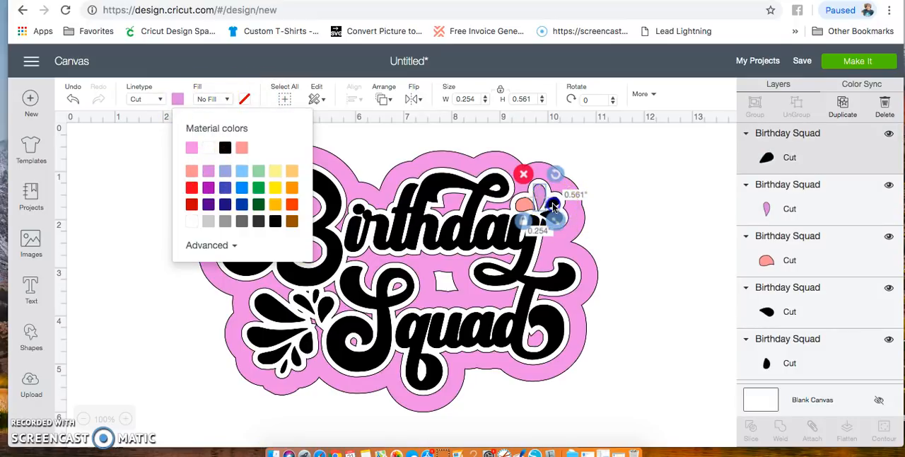
click(177, 99)
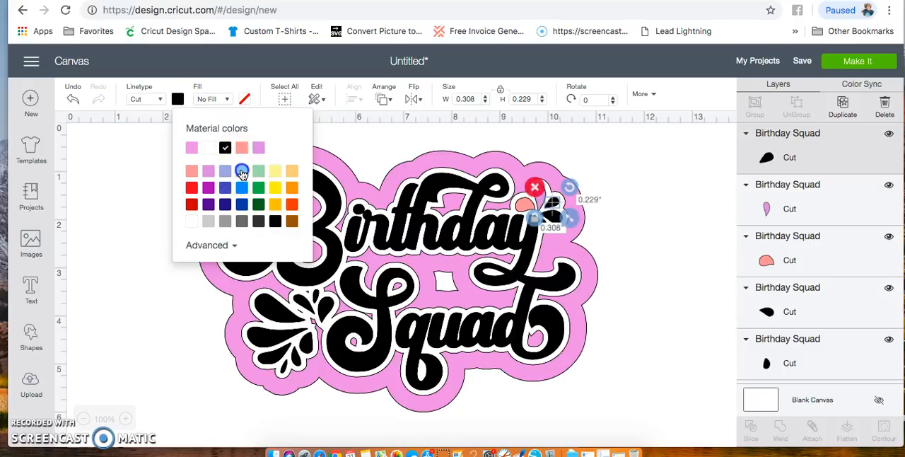
click(640, 266)
click(555, 212)
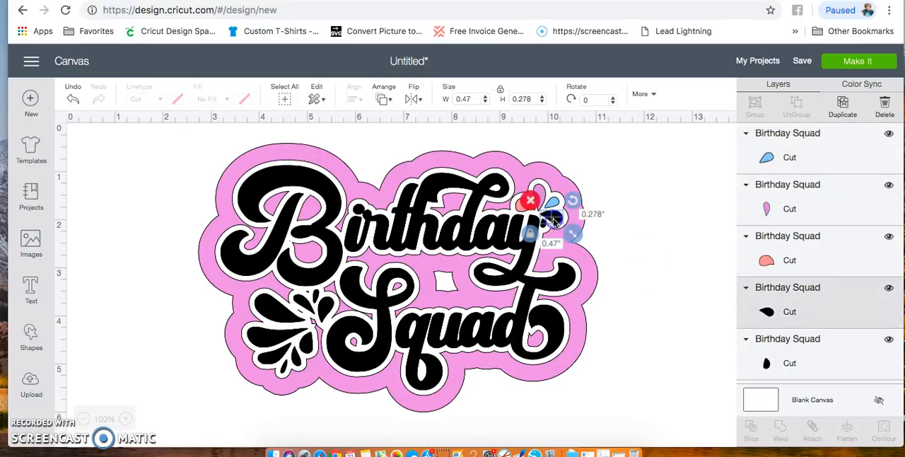
click(178, 99)
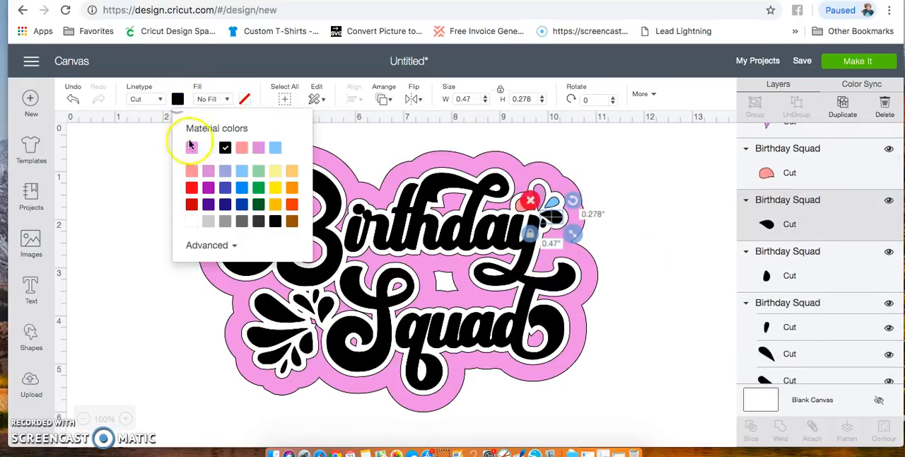
click(278, 175)
click(606, 263)
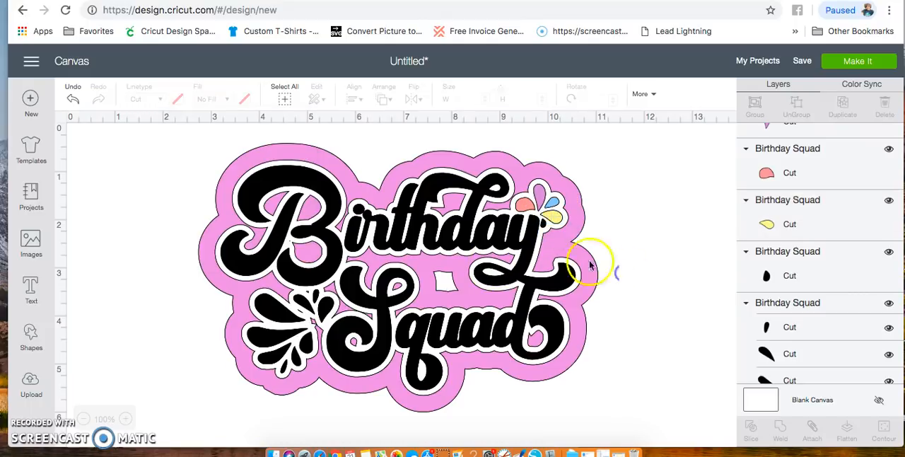
- Recolour the tiny bottom piece of the small splash orange
click(544, 225)
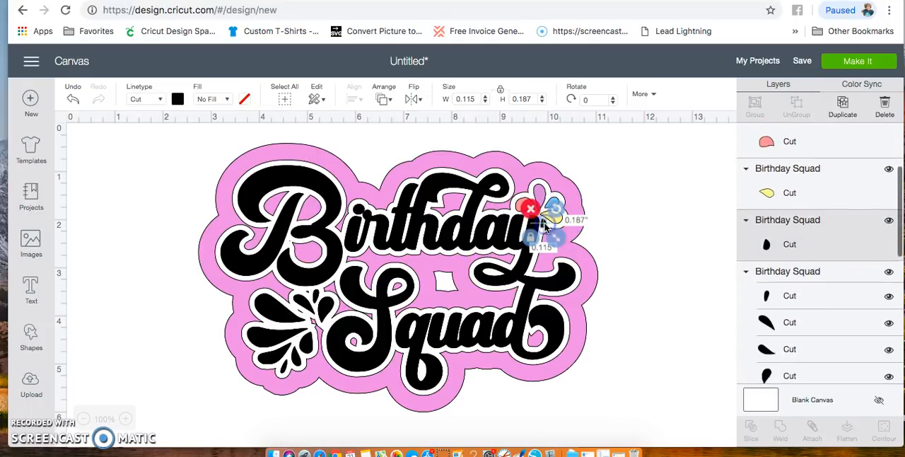
click(179, 99)
click(292, 189)
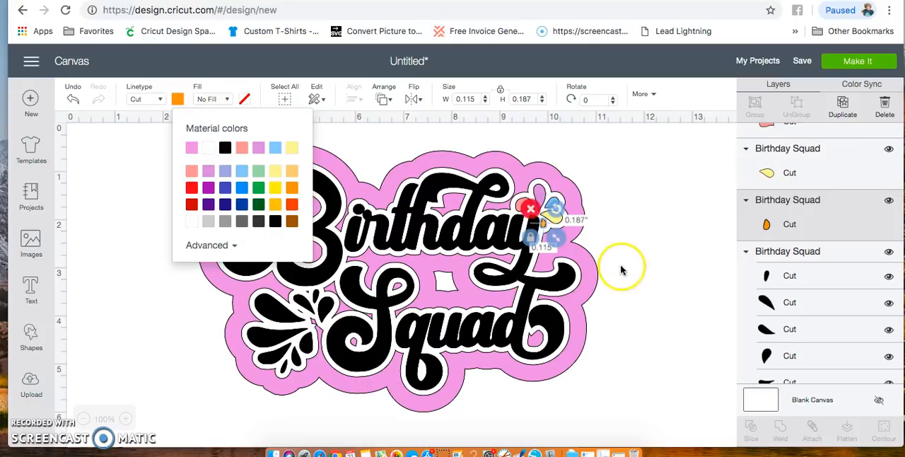
click(642, 270)
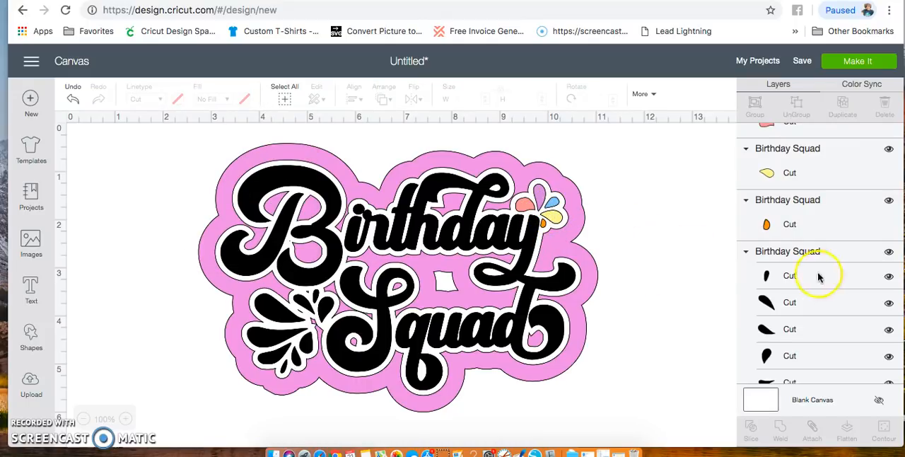
- Weld all nine black pieces of the larger splash beside "Squad" with the four black lettering layers
scroll(802, 259, down, 2)
scroll(803, 259, down, 1)
click(806, 163)
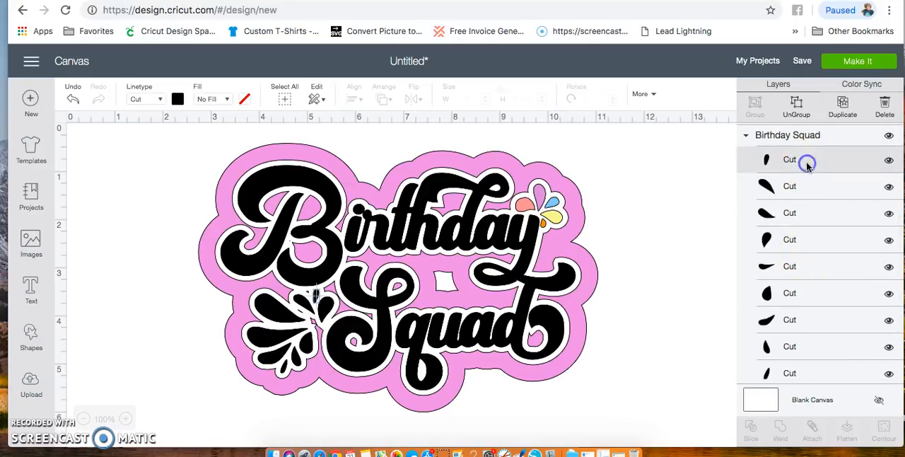
shift+click(804, 187)
shift+click(805, 212)
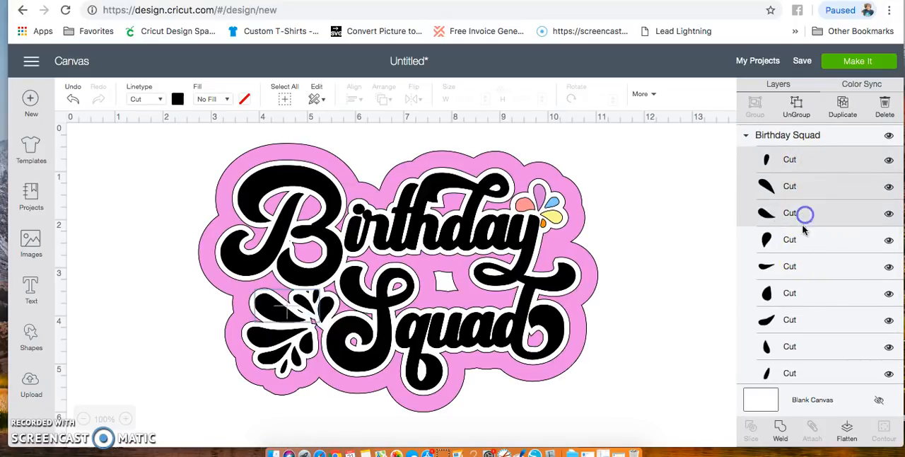
shift+click(803, 241)
shift+click(801, 267)
shift+click(802, 293)
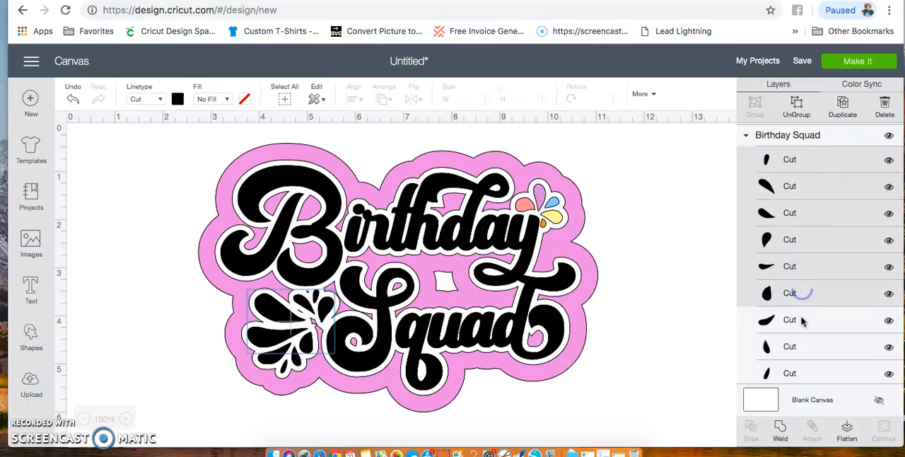
shift+click(801, 320)
shift+click(801, 346)
scroll(801, 364, down, 3)
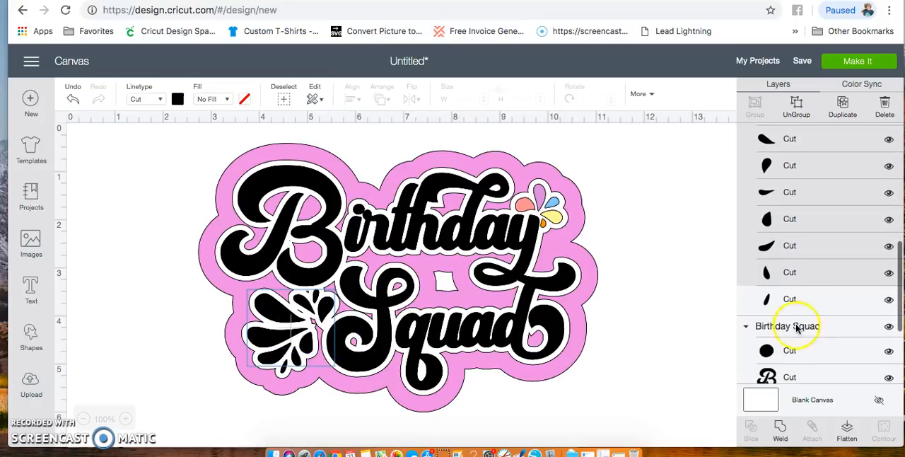
shift+click(798, 301)
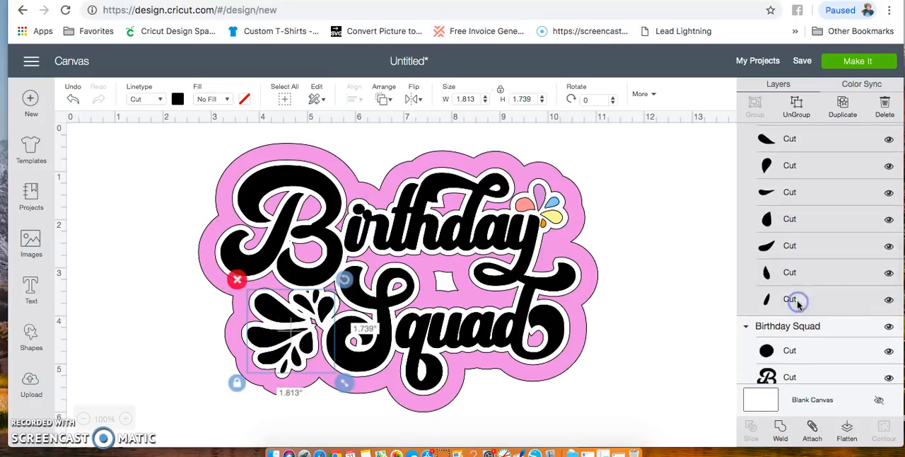
click(783, 423)
click(795, 222)
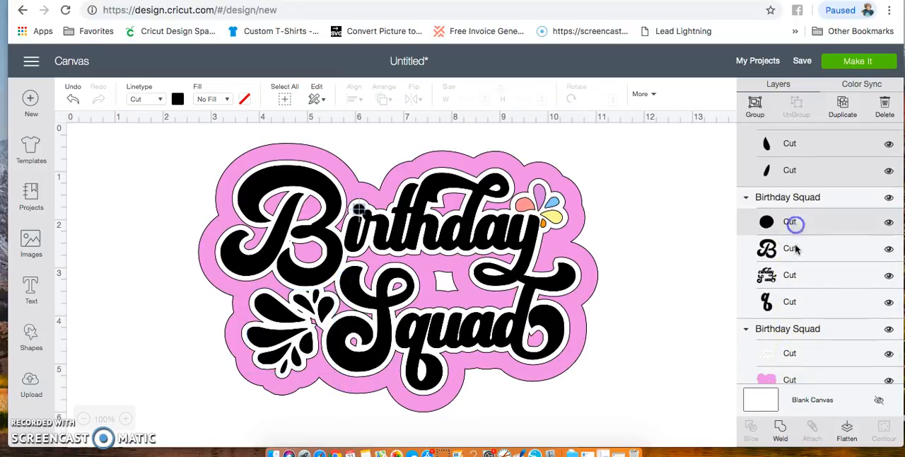
shift+click(794, 249)
shift+click(793, 275)
shift+click(793, 303)
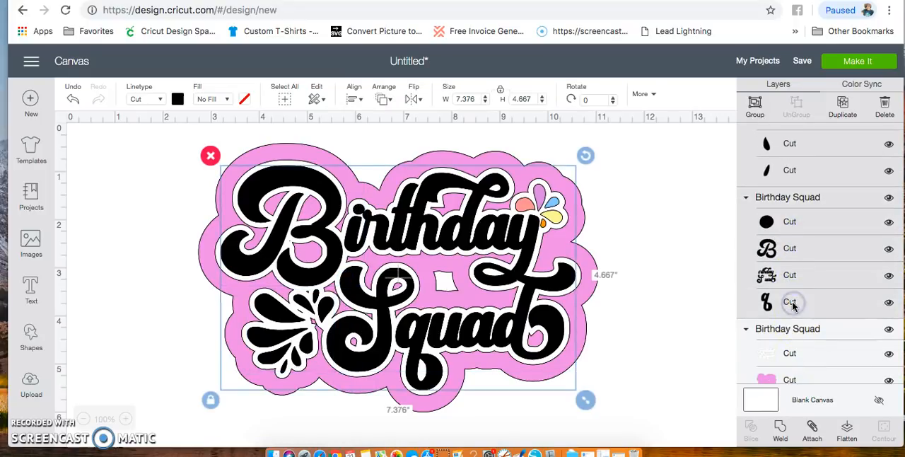
scroll(794, 304, up, 5)
scroll(794, 304, down, 5)
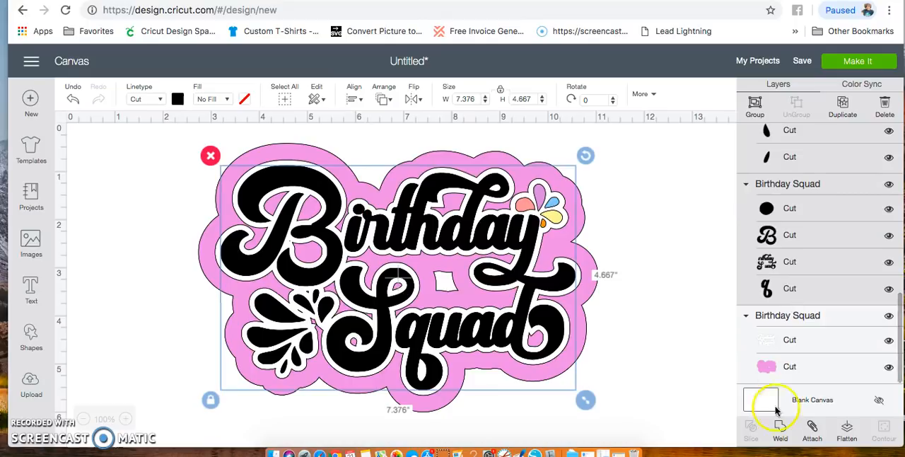
click(779, 427)
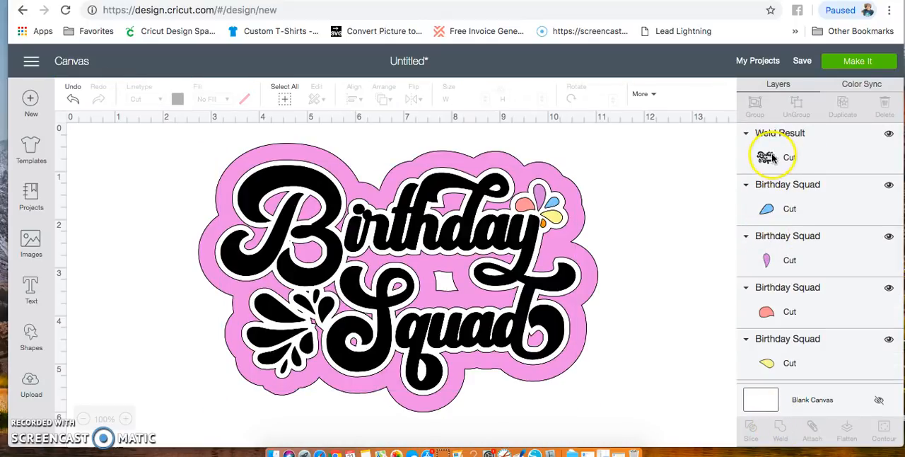
- Toggle the welded layer's visibility off and on, and hide the group holding the white outline and pink backing
click(890, 136)
click(891, 136)
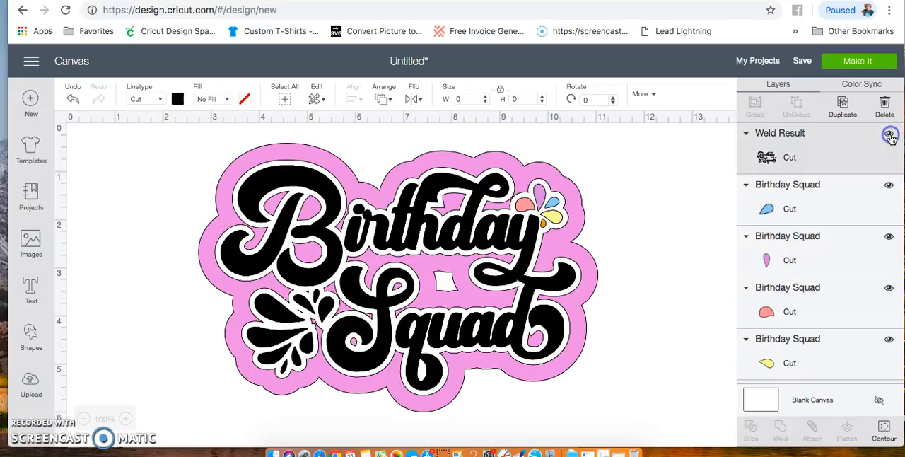
scroll(794, 289, down, 5)
scroll(794, 288, up, 5)
scroll(794, 286, down, 5)
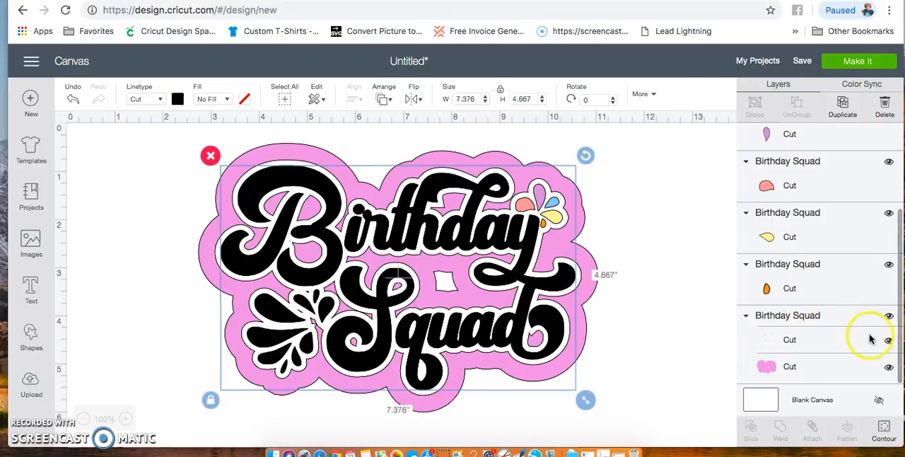
click(889, 317)
- Preview the cutting mats and examine the black, pink, orange, blue and purple mats before returning to the canvas
click(853, 65)
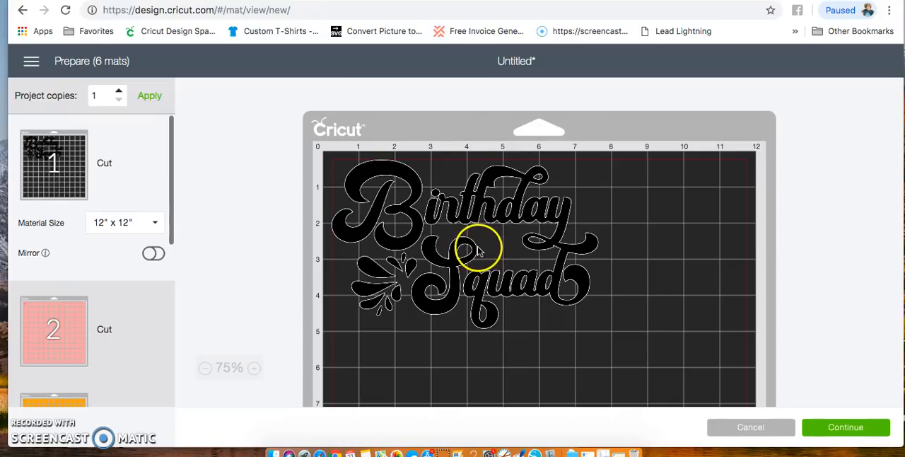
scroll(408, 225, down, 5)
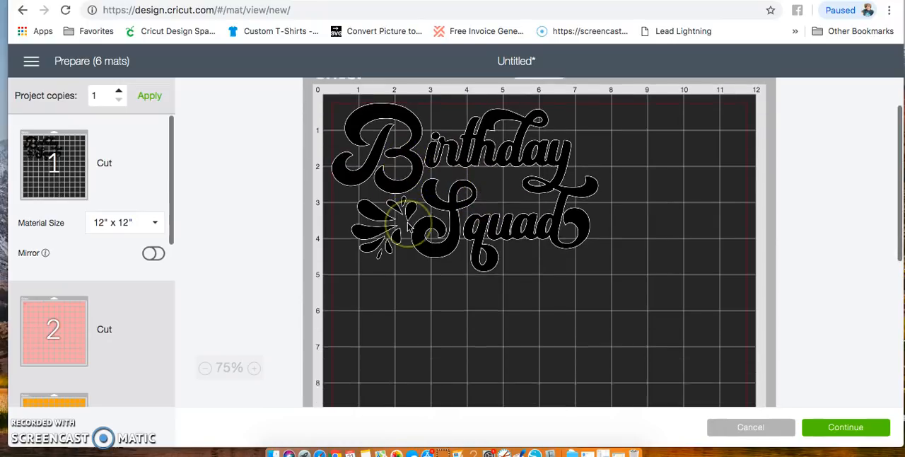
click(123, 307)
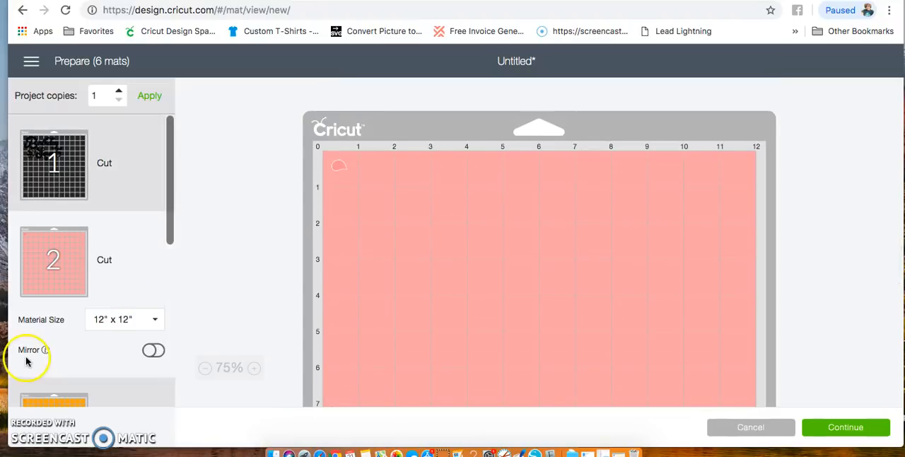
scroll(30, 357, down, 3)
click(121, 367)
click(121, 338)
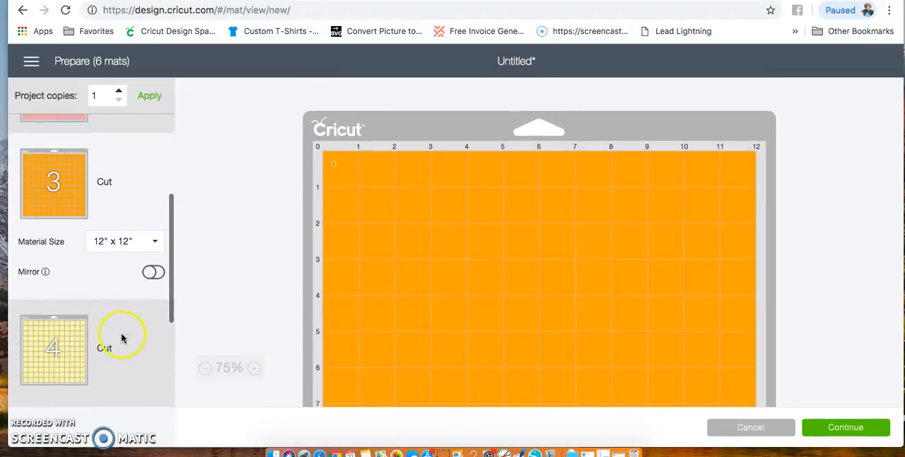
click(122, 326)
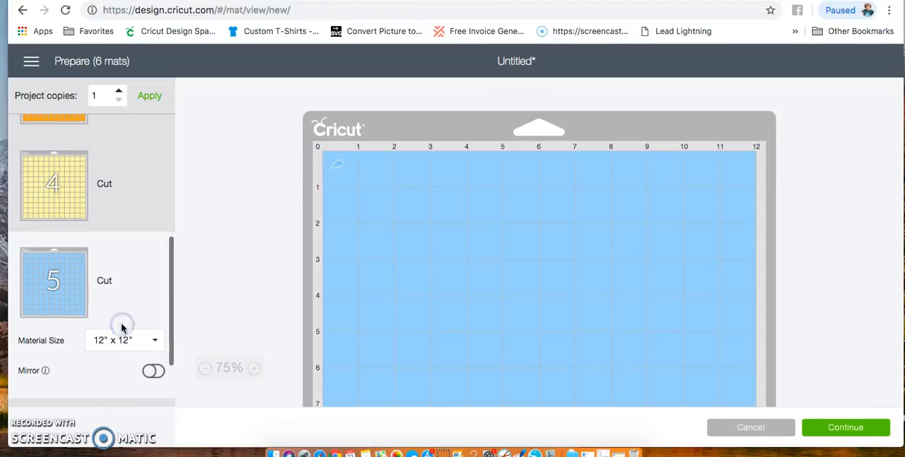
click(121, 323)
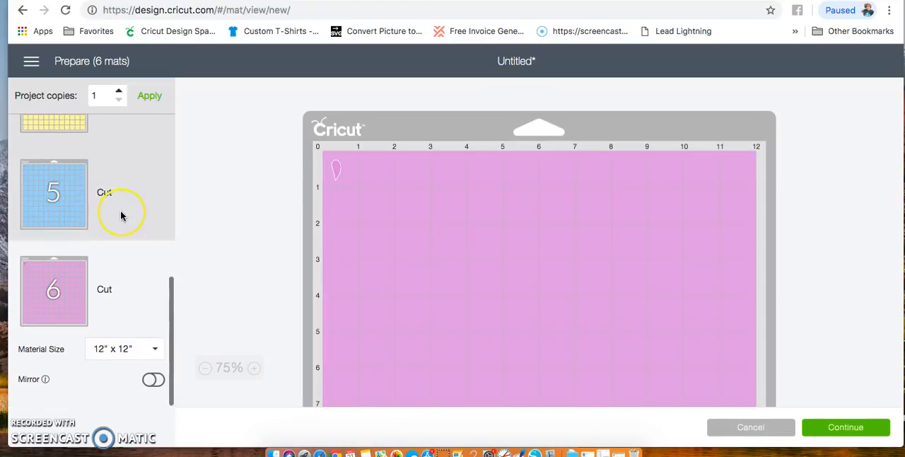
scroll(121, 212, up, 10)
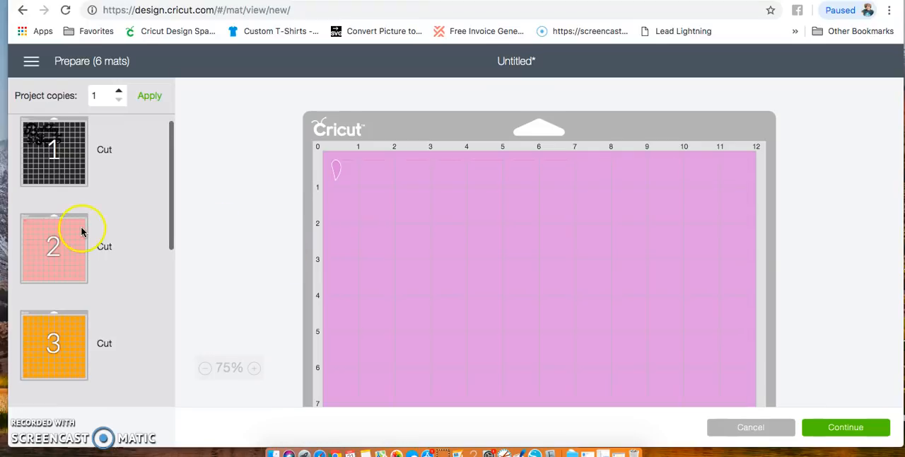
scroll(81, 232, up, 2)
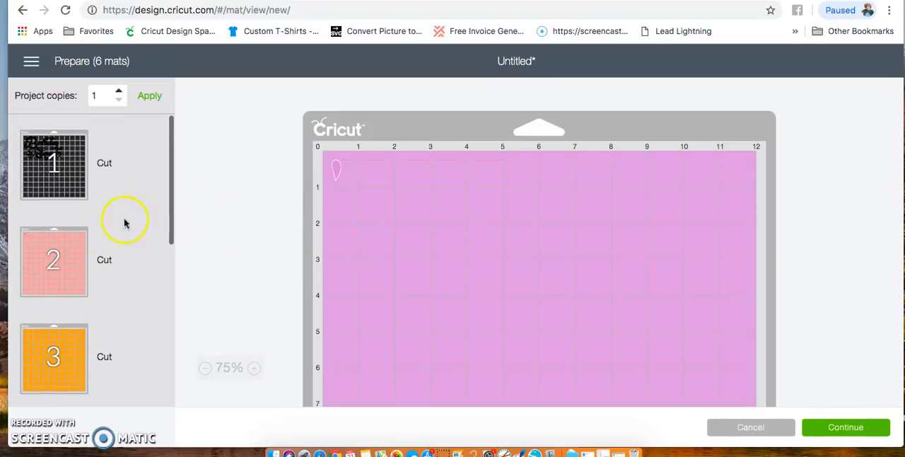
click(756, 428)
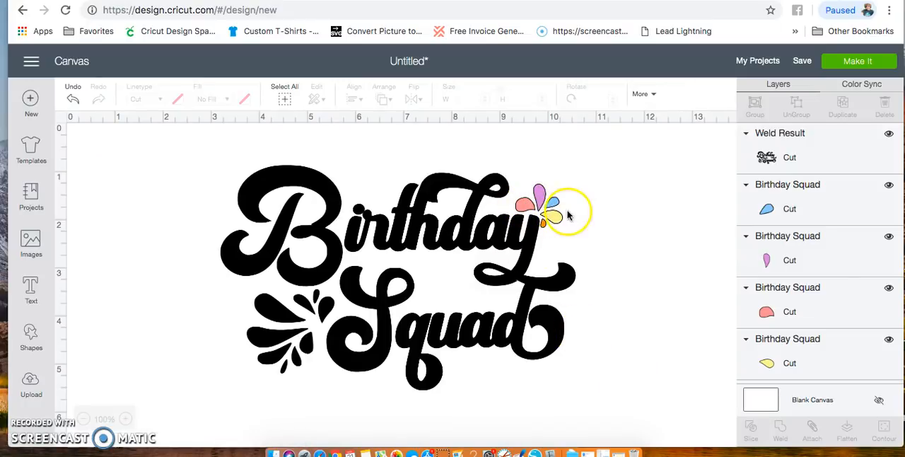
- Weld the five coloured pieces of the small splash beside "Birthday" into one shape
click(820, 210)
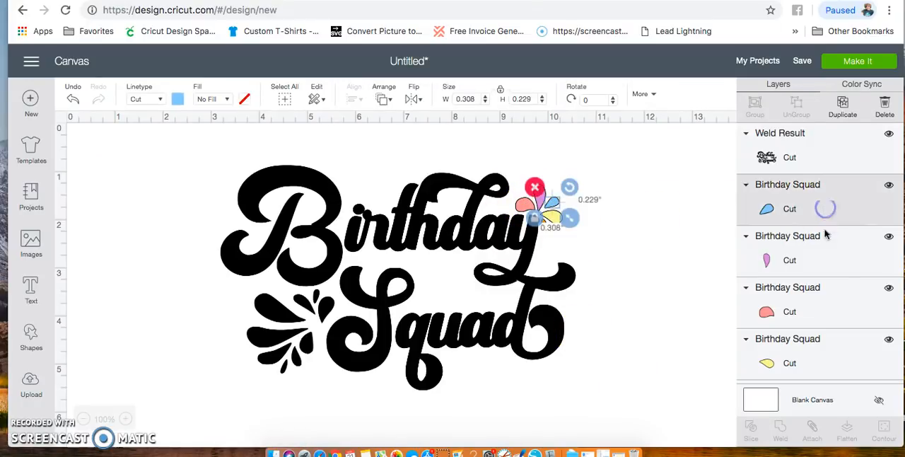
shift+click(820, 257)
shift+click(825, 300)
shift+click(825, 351)
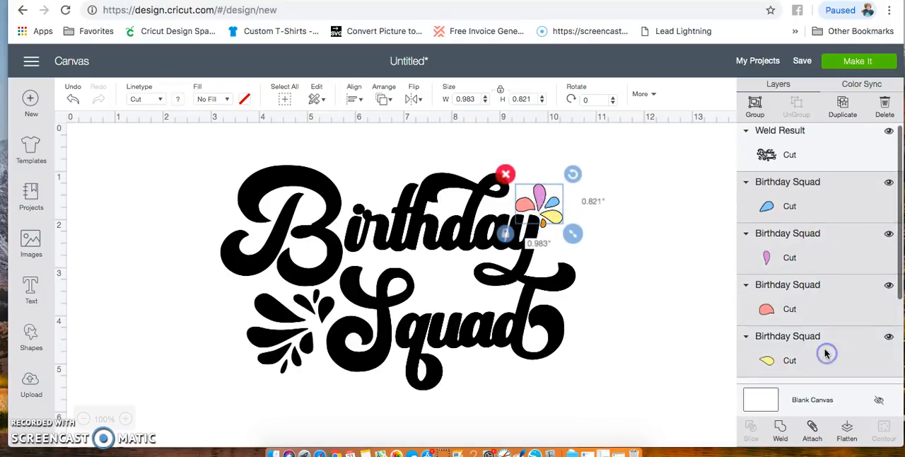
scroll(826, 354, down, 3)
shift+click(820, 297)
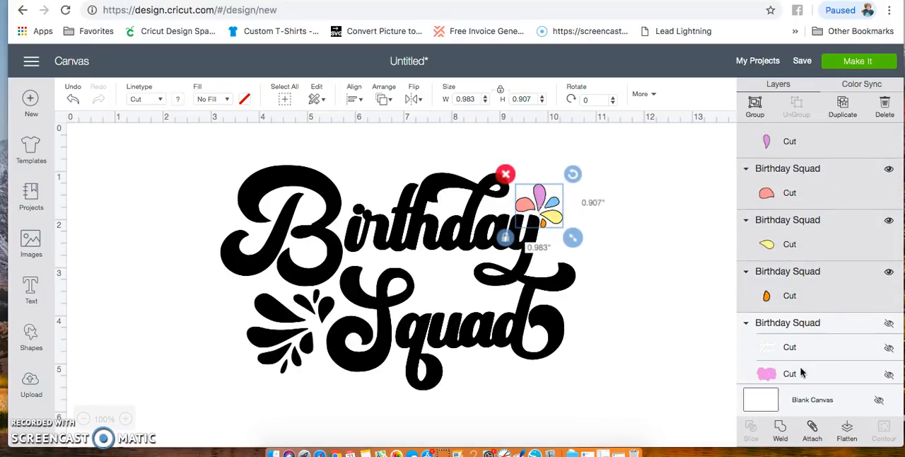
click(781, 430)
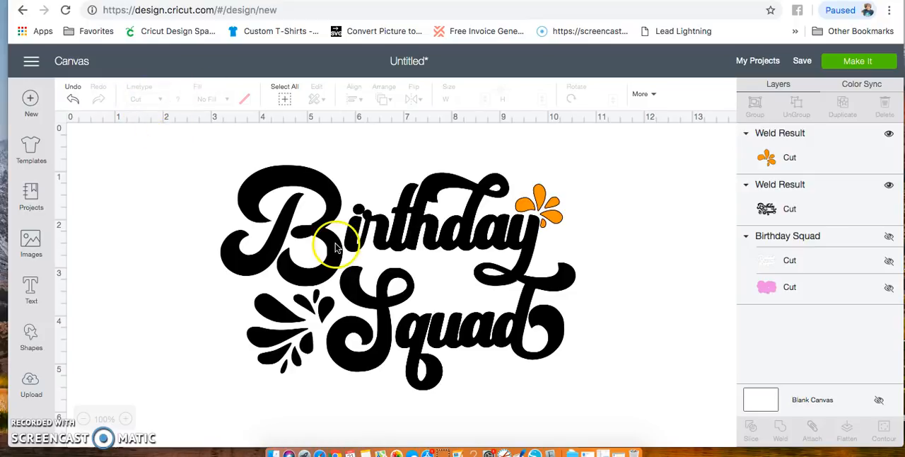
- Weld the small splash with the black lettering, and show the hidden group holding the white outline and pink backing
drag(202, 166, 591, 374)
click(778, 428)
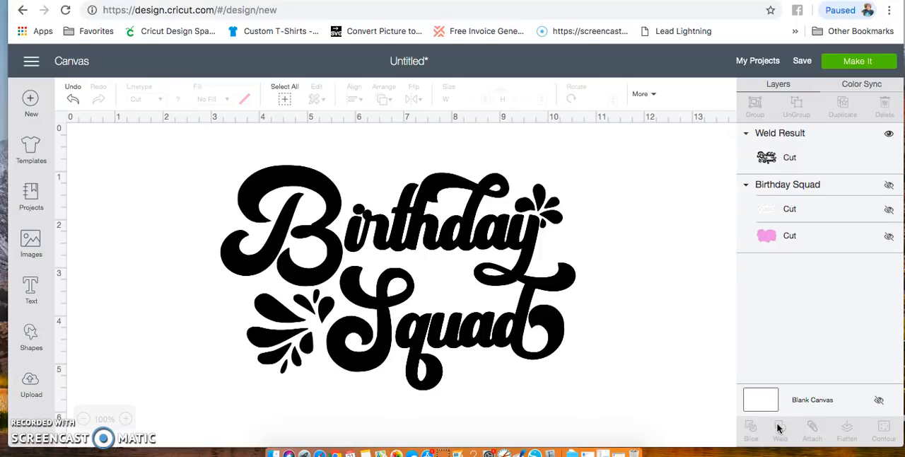
click(889, 185)
click(789, 154)
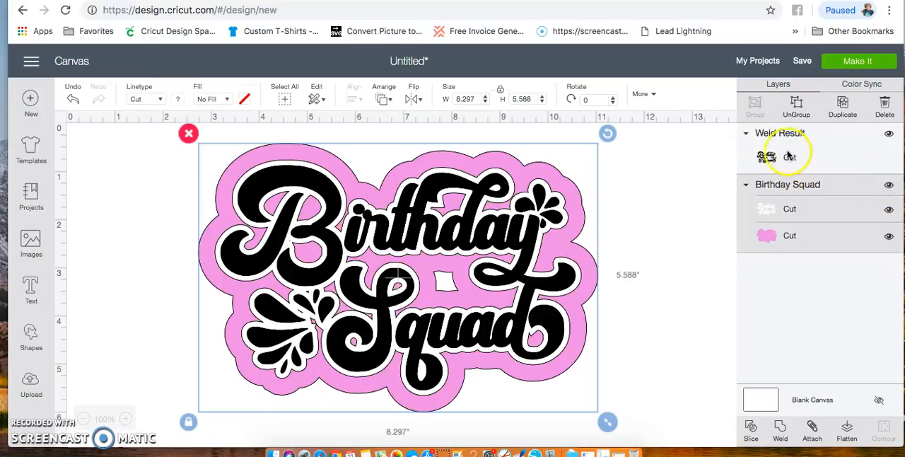
click(891, 238)
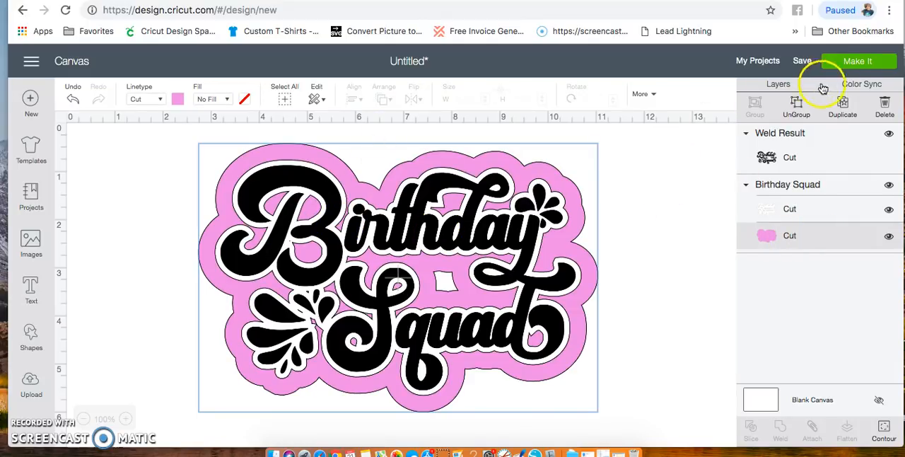
- Preview how the black lettering, white outline and pink backing are laid out on mats, and return to the canvas
click(851, 63)
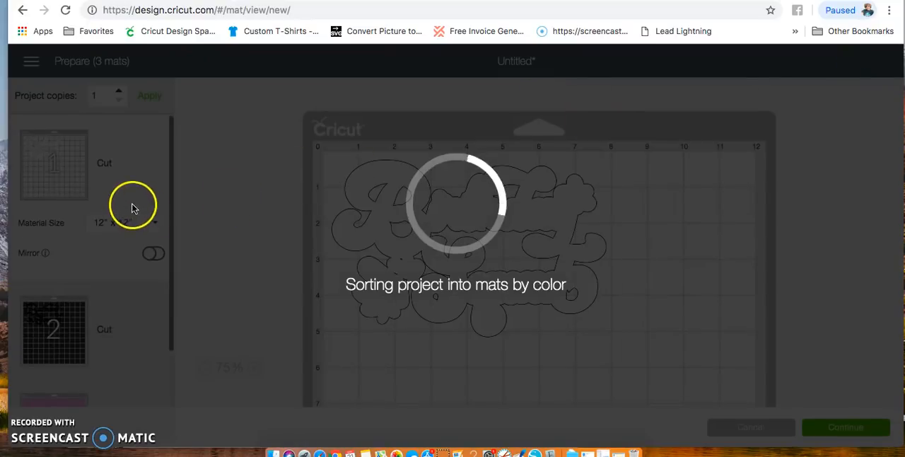
scroll(130, 205, down, 1)
scroll(130, 205, down, 2)
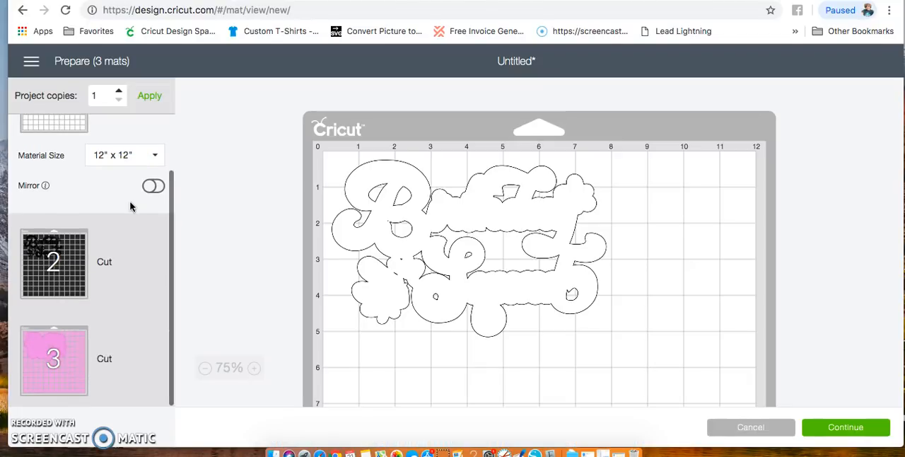
scroll(131, 206, up, 3)
click(639, 388)
click(764, 430)
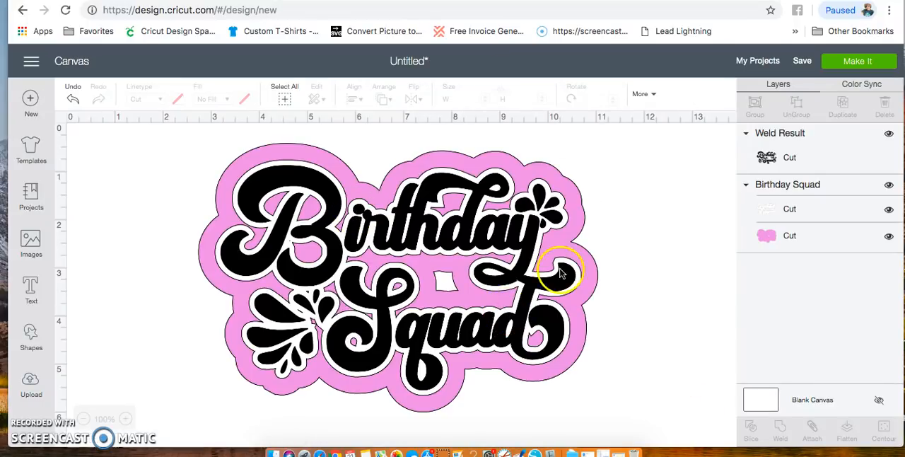
- Slice the white outline out of the pink backing, and delete the white and pink inner slice results
click(818, 212)
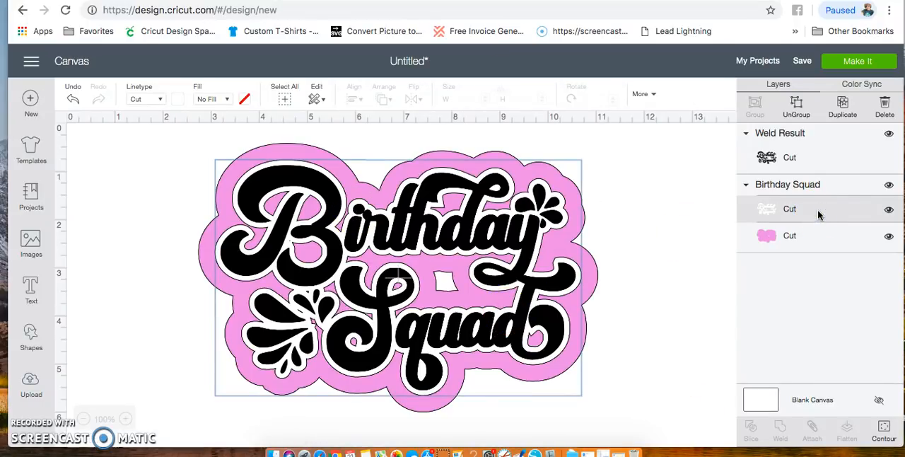
shift+click(813, 241)
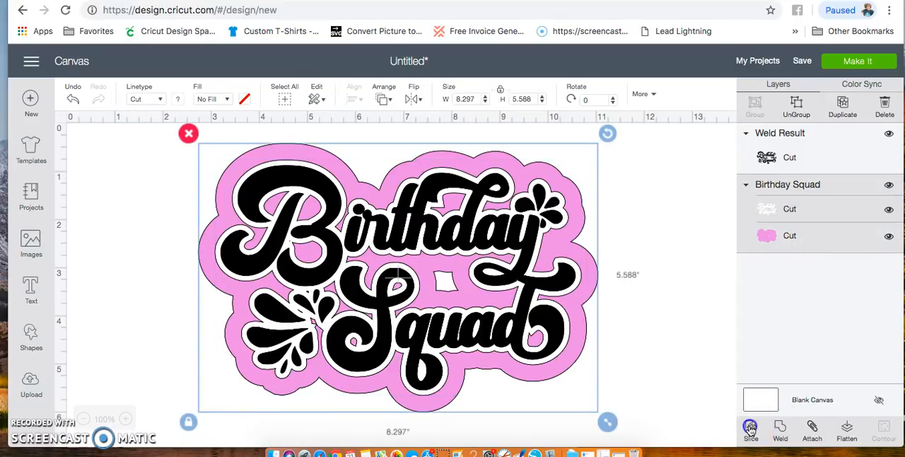
click(749, 428)
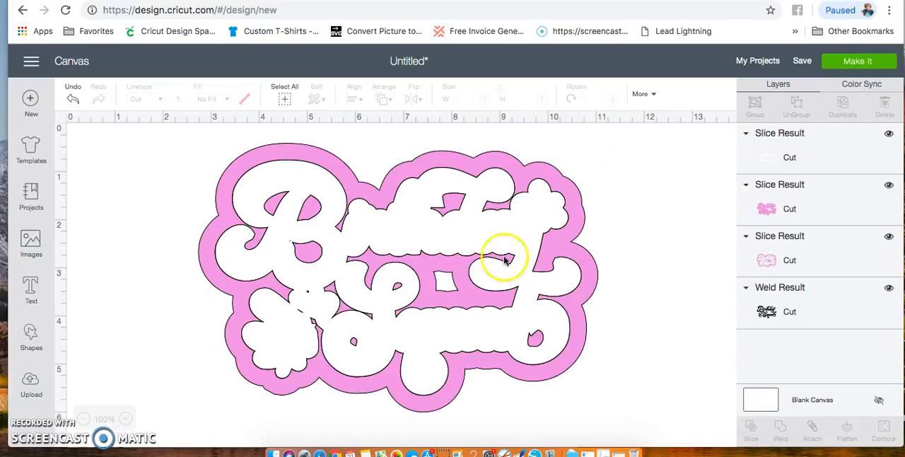
click(469, 247)
key(Delete)
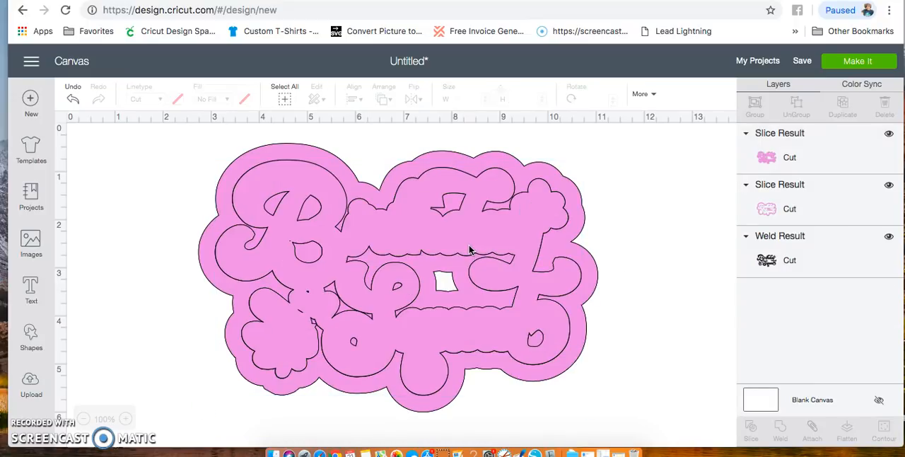
click(469, 248)
key(Delete)
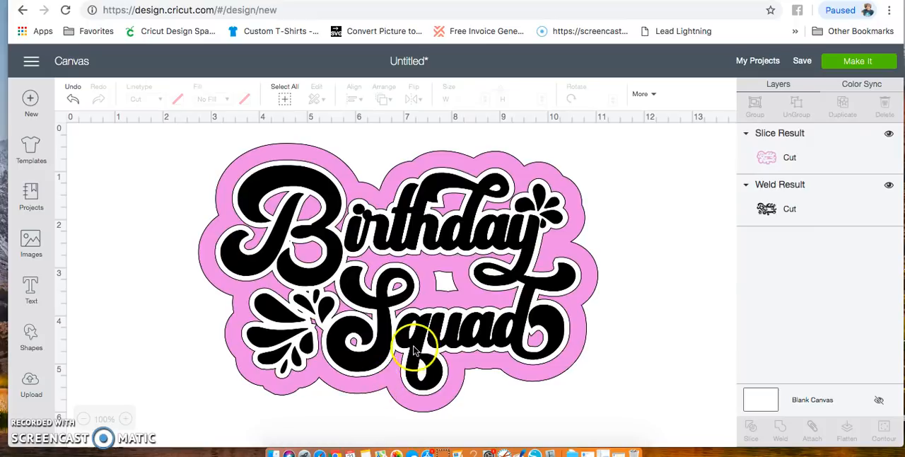
- Inspect the sliced pink backing by moving it aside and briefly hiding the black lettering, and realign it around the lettering
drag(438, 228, 413, 280)
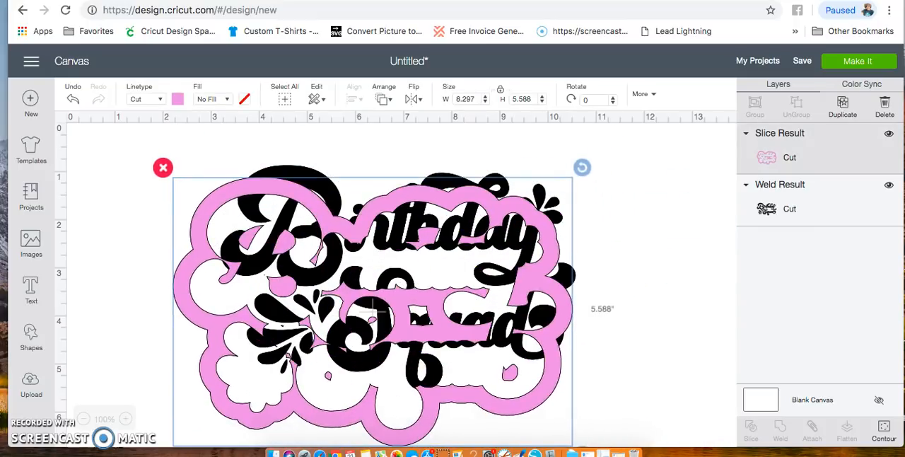
click(889, 188)
drag(356, 293, 371, 243)
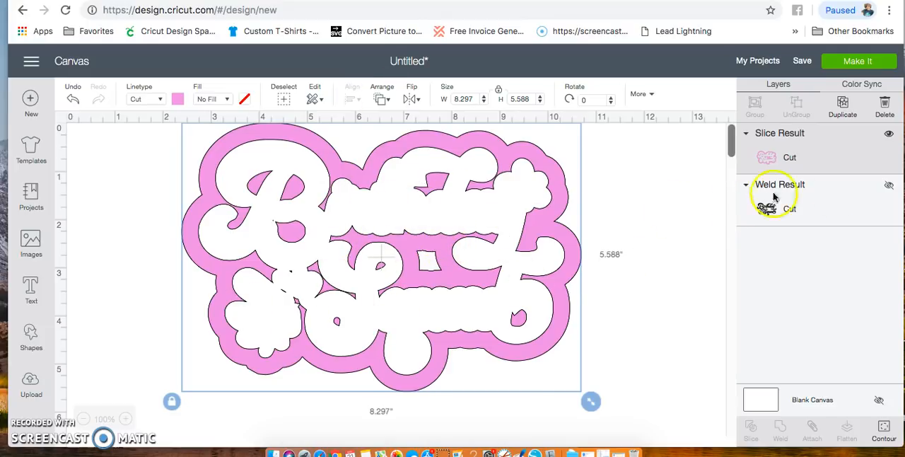
click(890, 187)
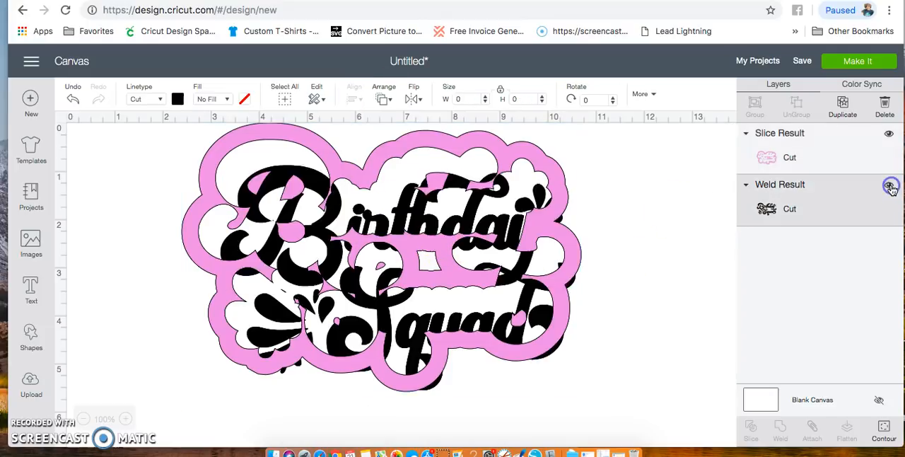
click(416, 216)
drag(400, 202, 433, 237)
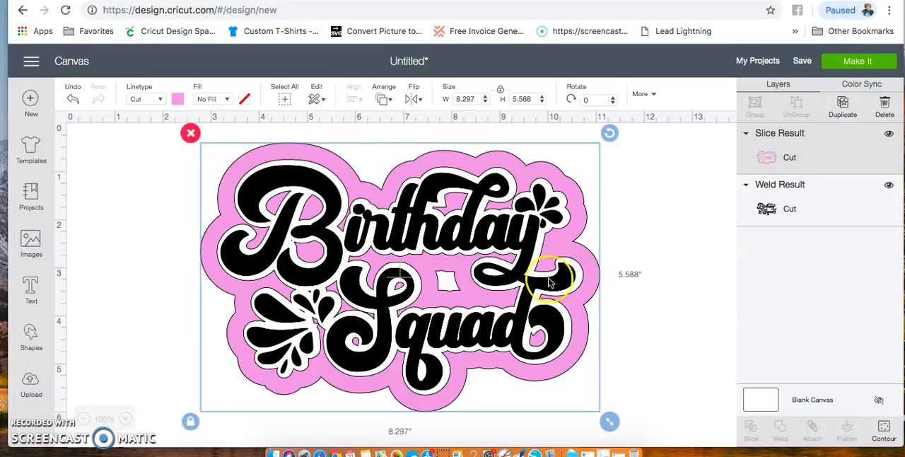
- Open the mat preview, turn on mirroring for the black and pink mats, check the black mat, and return to the canvas
click(857, 61)
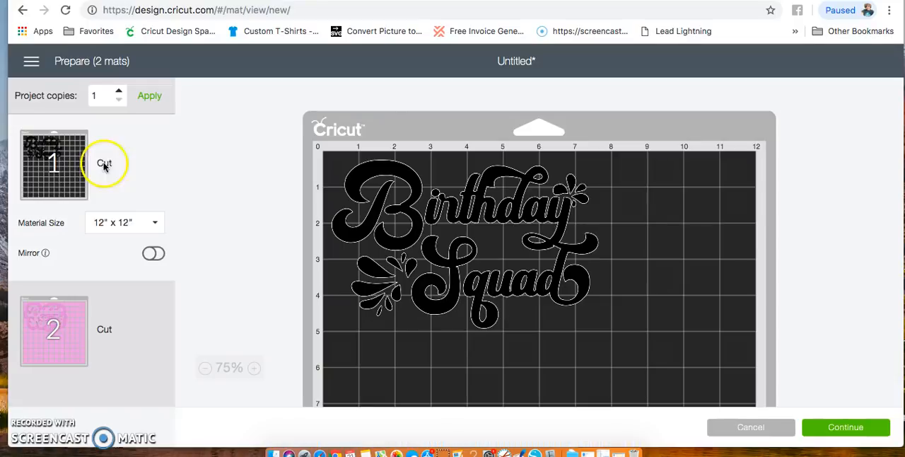
click(153, 255)
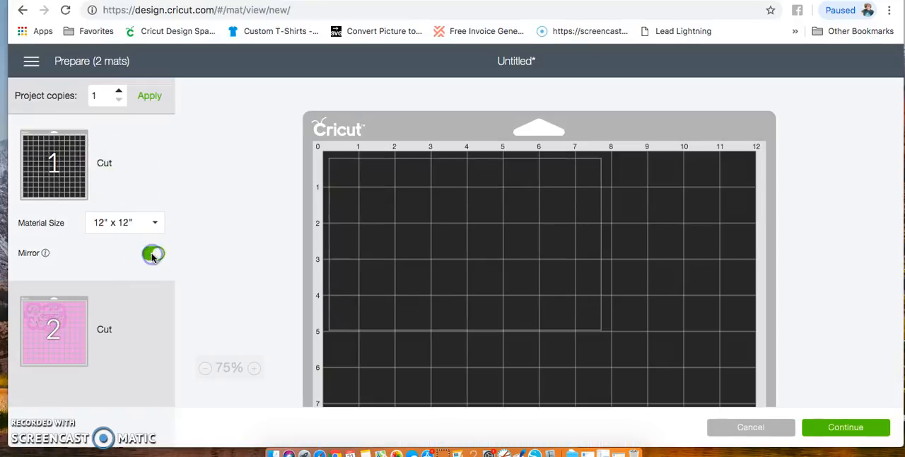
click(142, 309)
click(153, 350)
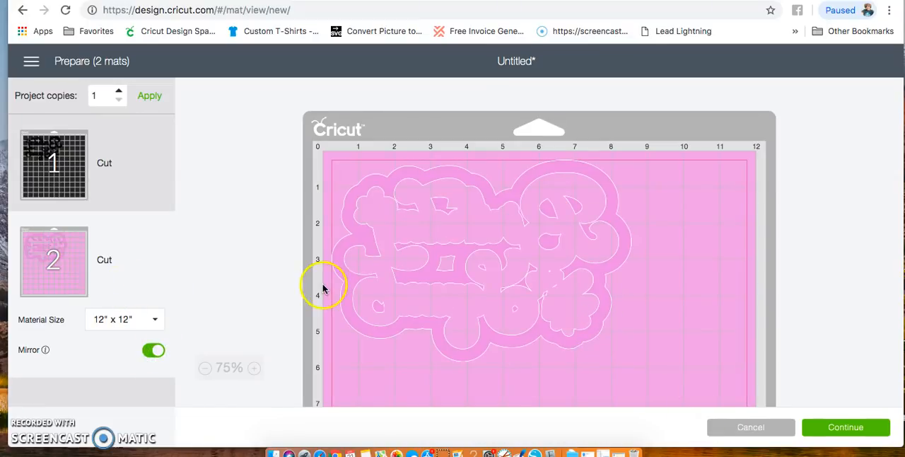
click(150, 180)
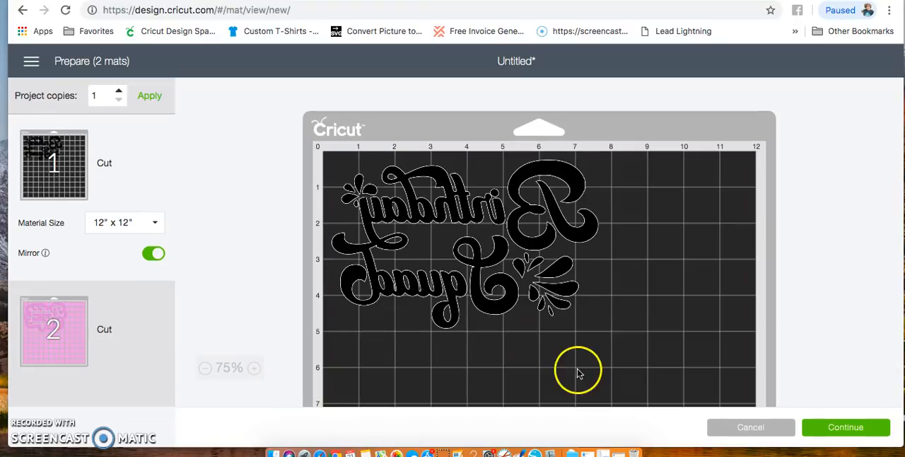
click(749, 428)
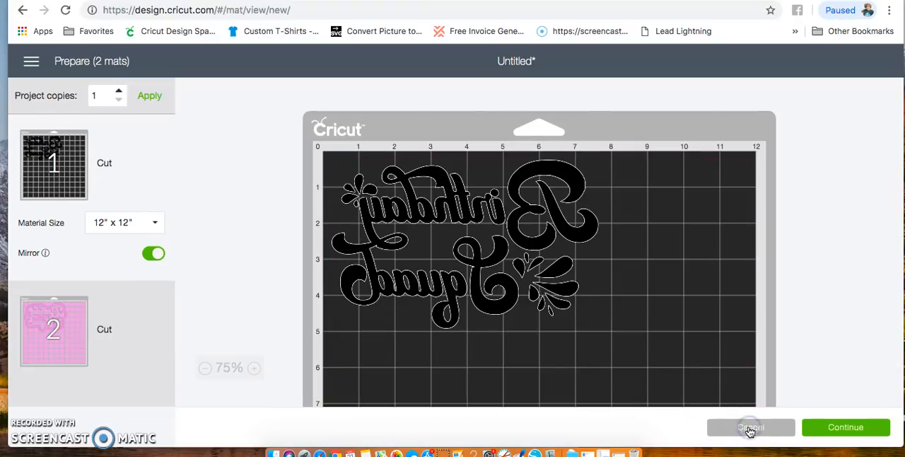
- Nudge the sliced pink backing so that it lines up evenly around the black lettering
drag(569, 313, 570, 309)
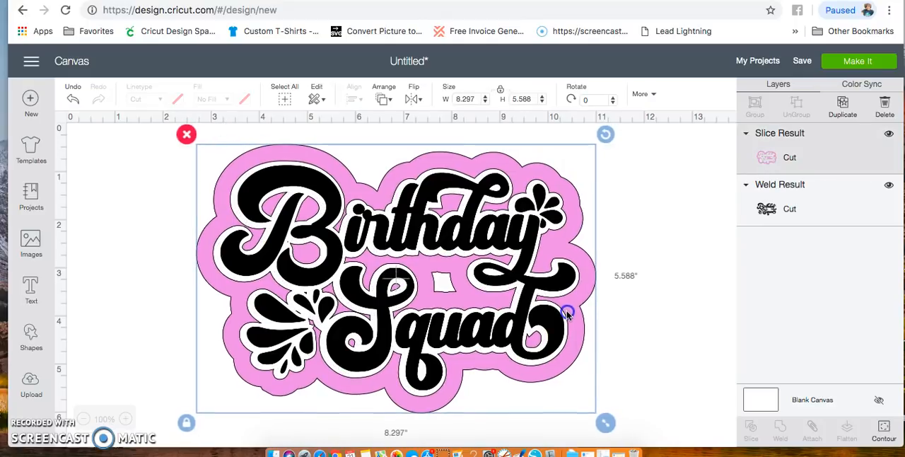
click(676, 397)
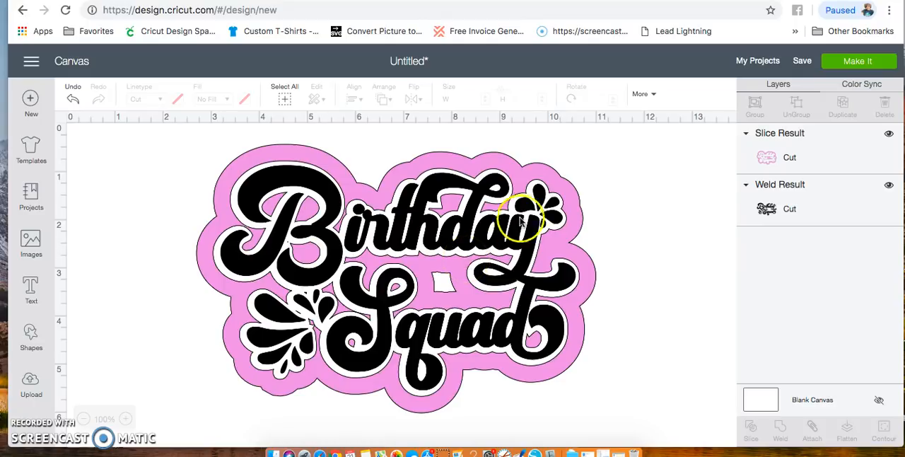
click(555, 242)
drag(556, 244, 558, 242)
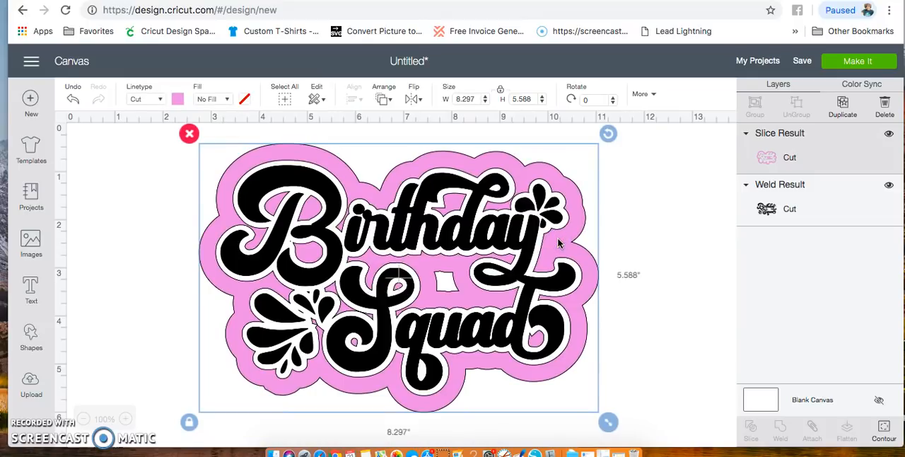